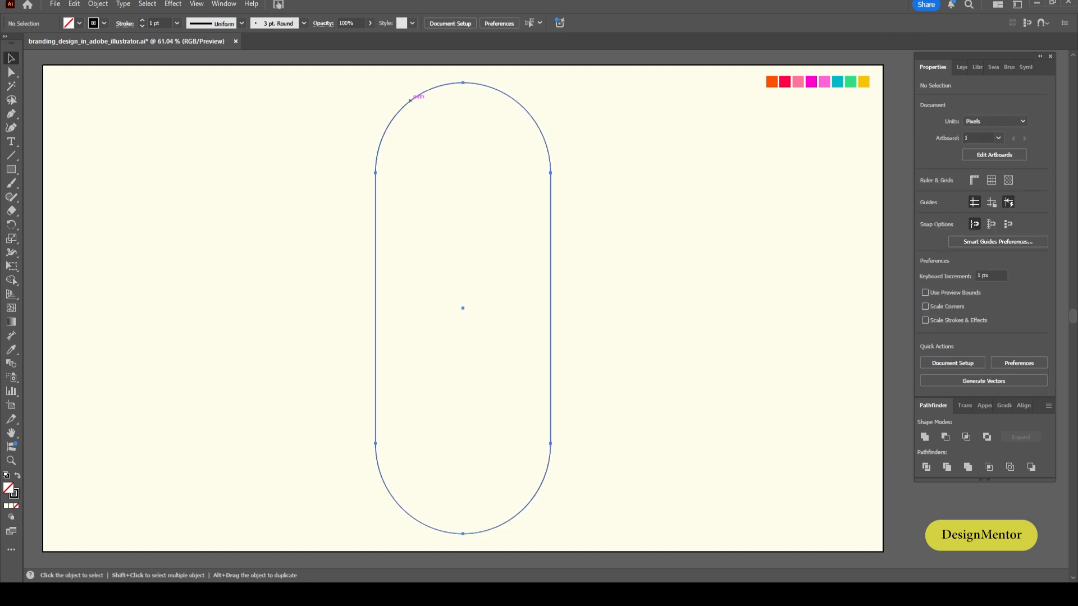
# Paste a copy of the rounded pill outline in place and resize it to 300 px wide by 900 px high.
pyautogui.rightClick(411, 100)
pyautogui.click(444, 139)
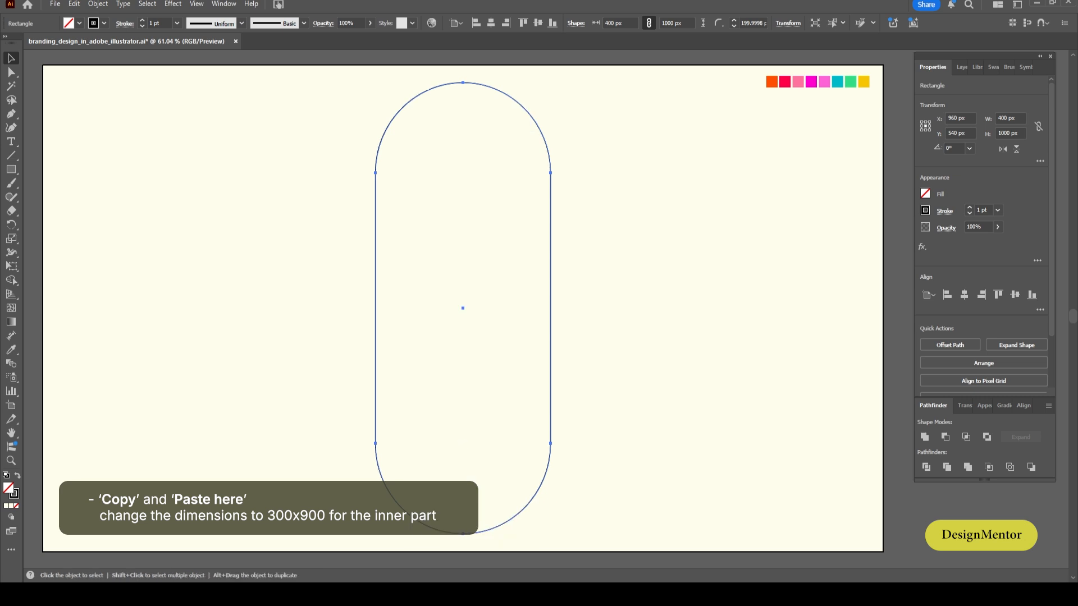
pyautogui.click(1008, 118)
pyautogui.write('300')
pyautogui.press('Tab')
pyautogui.write('900')
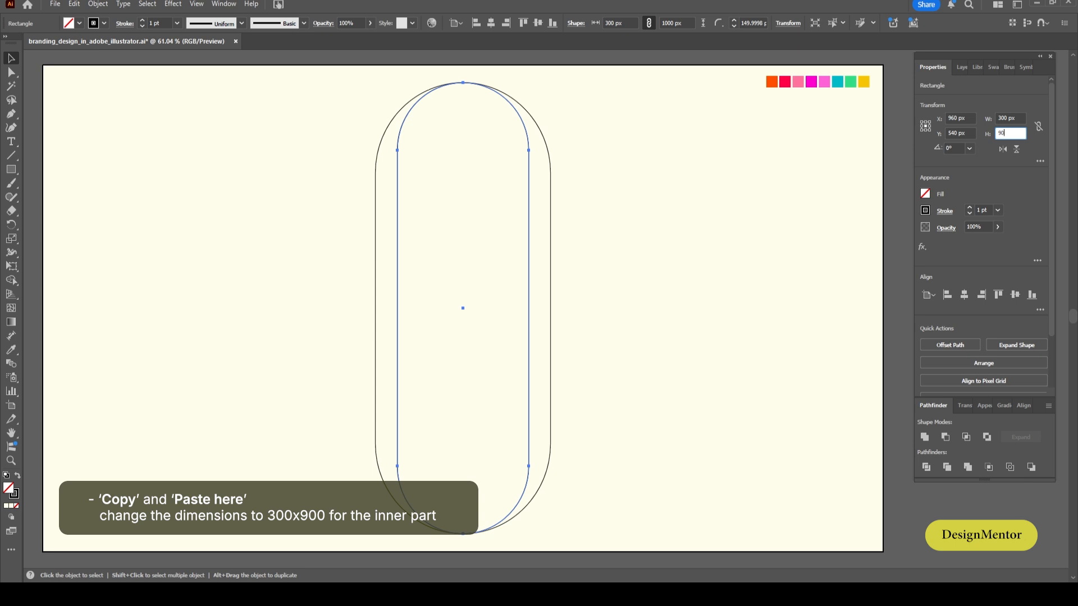
pyautogui.press('Return')
pyautogui.hotkey('ctrl', 'shift', 'a')
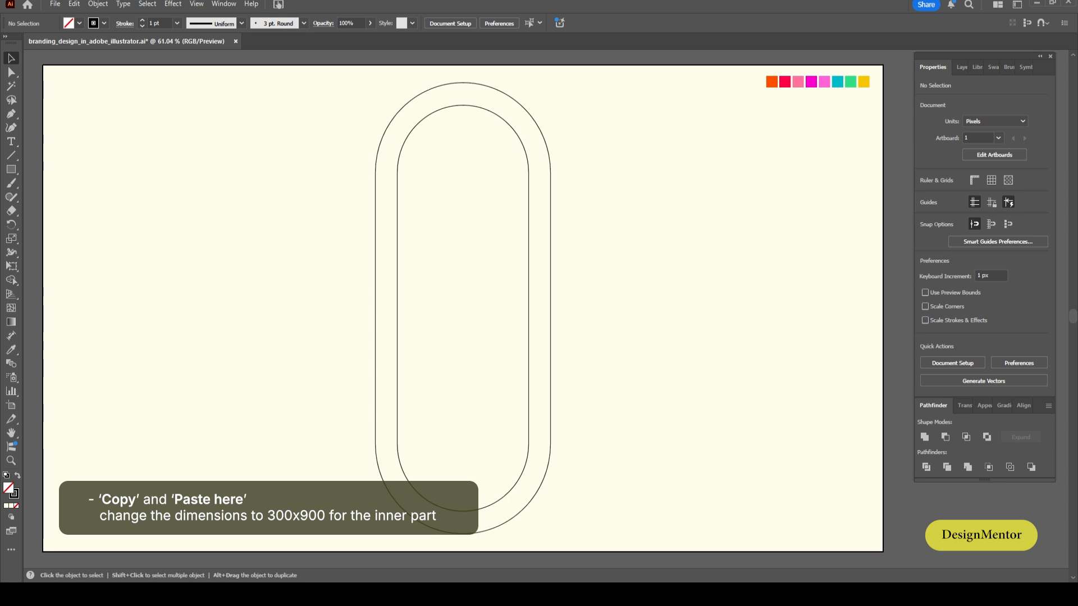
# Group the outer and inner pill outlines together.
pyautogui.moveTo(363, 95); pyautogui.dragTo(418, 129)
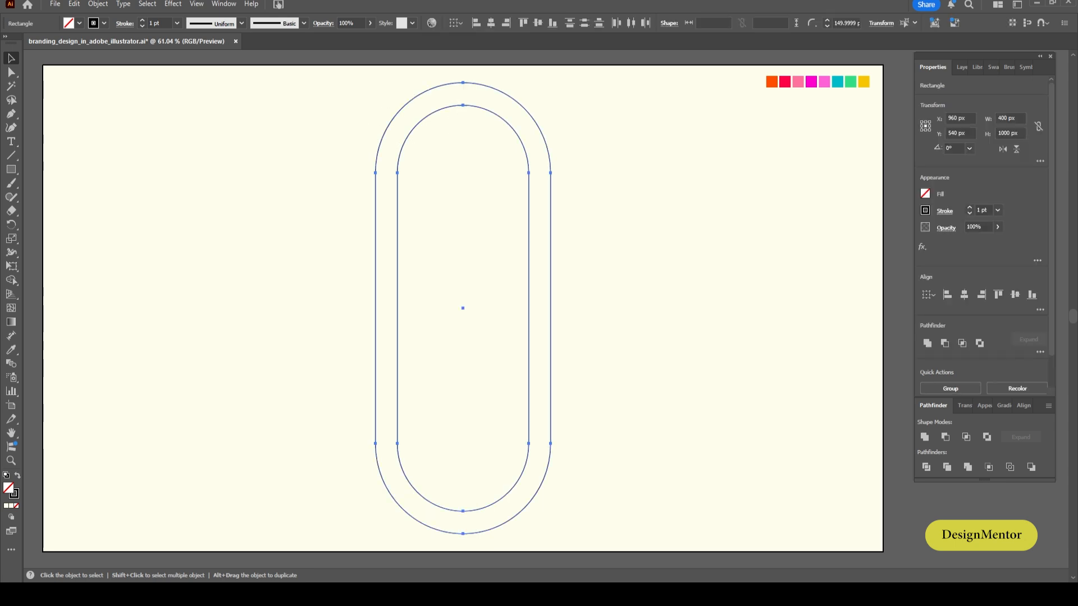
pyautogui.rightClick(426, 117)
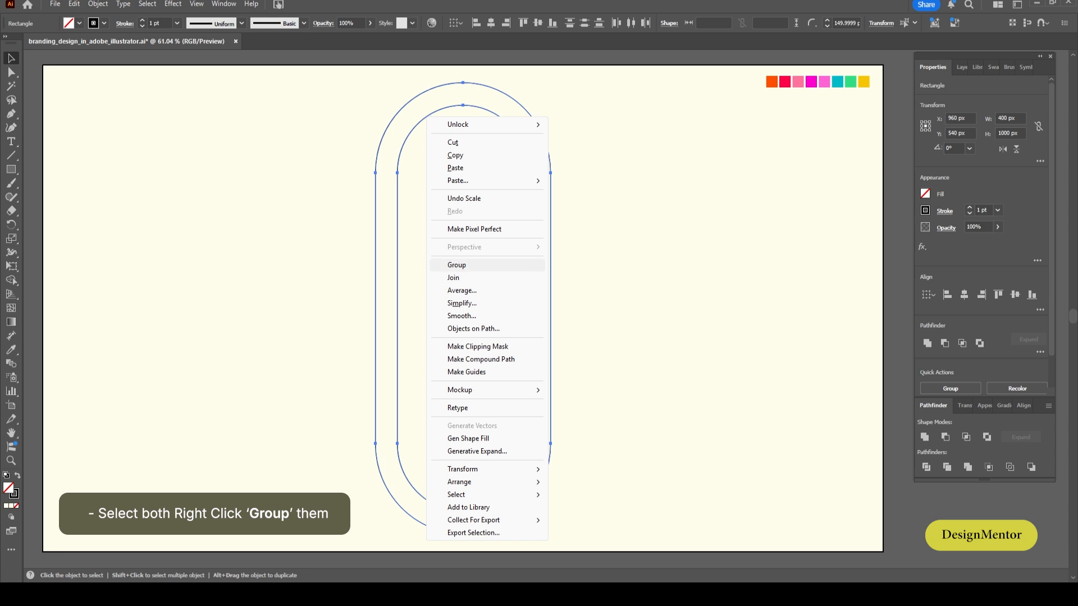
pyautogui.click(466, 265)
pyautogui.hotkey('ctrl', 'shift', 'a')
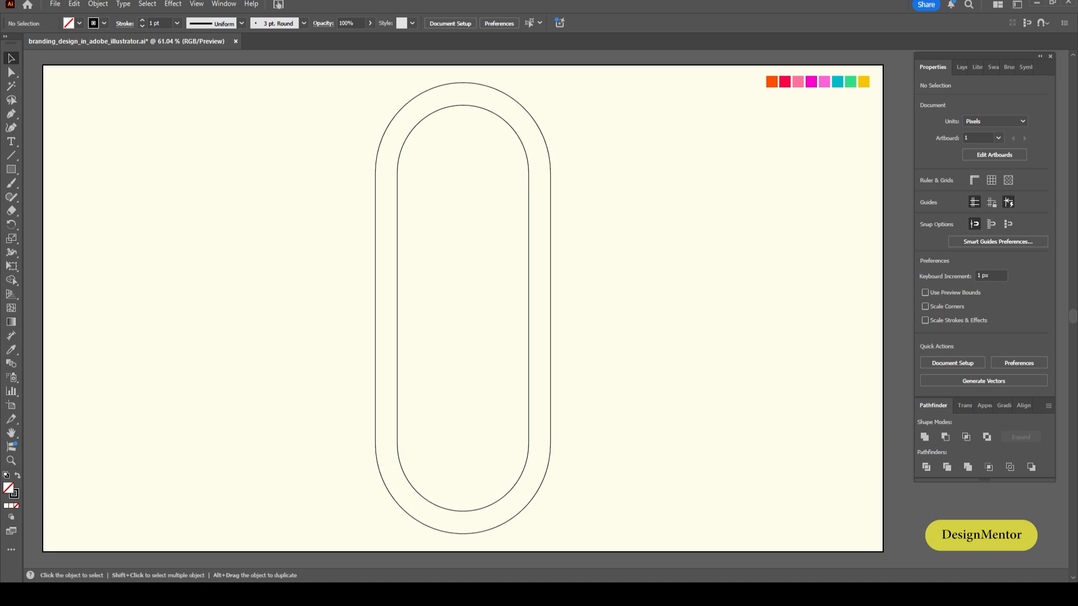
# Rotate a copy of the pill group 45° about its center and repeat the transformation twice to form an eight-petal pattern.
pyautogui.moveTo(337, 82); pyautogui.dragTo(519, 175)
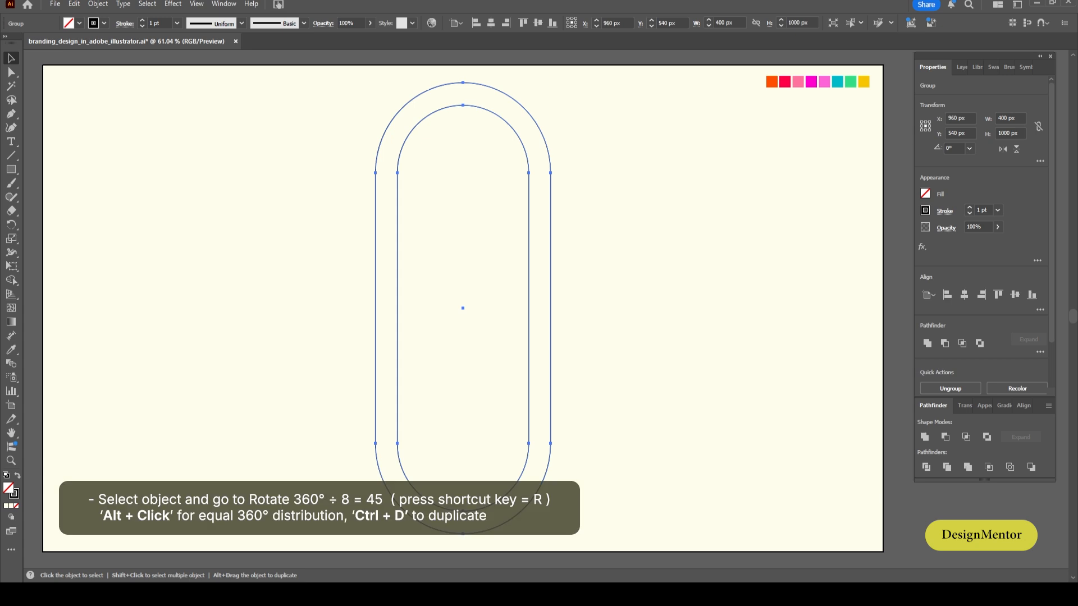
pyautogui.press('r')
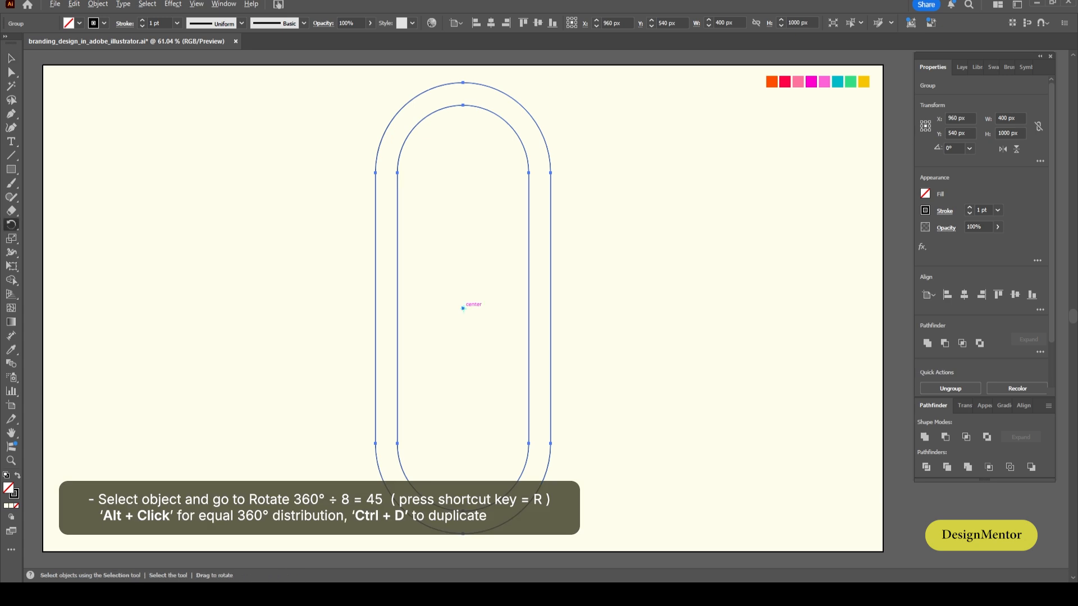
pyautogui.keyDown('alt'); pyautogui.click(463, 308); pyautogui.keyUp('alt')
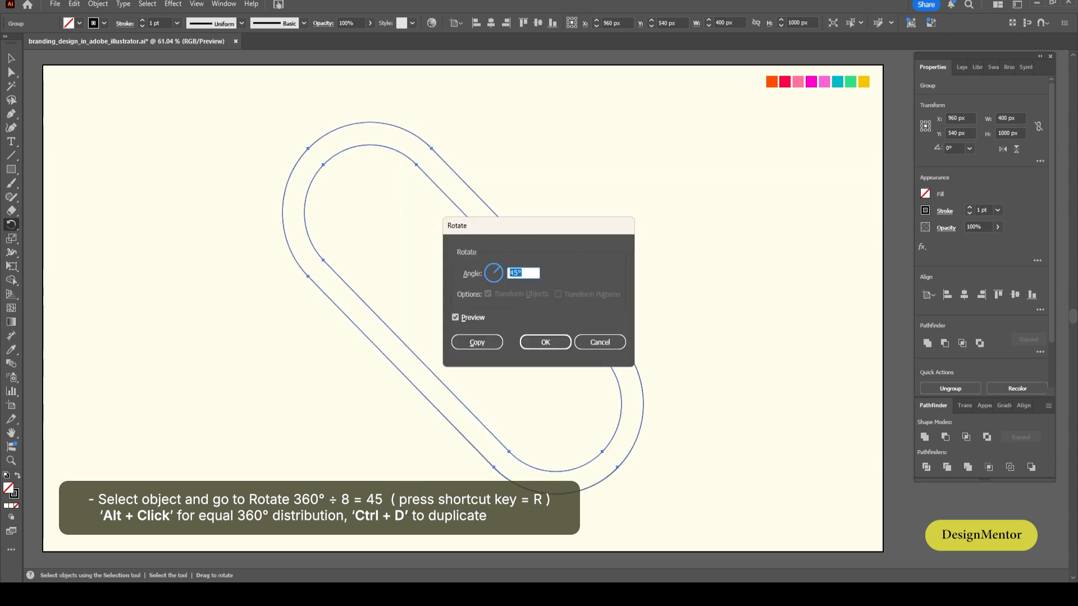
pyautogui.click(476, 342)
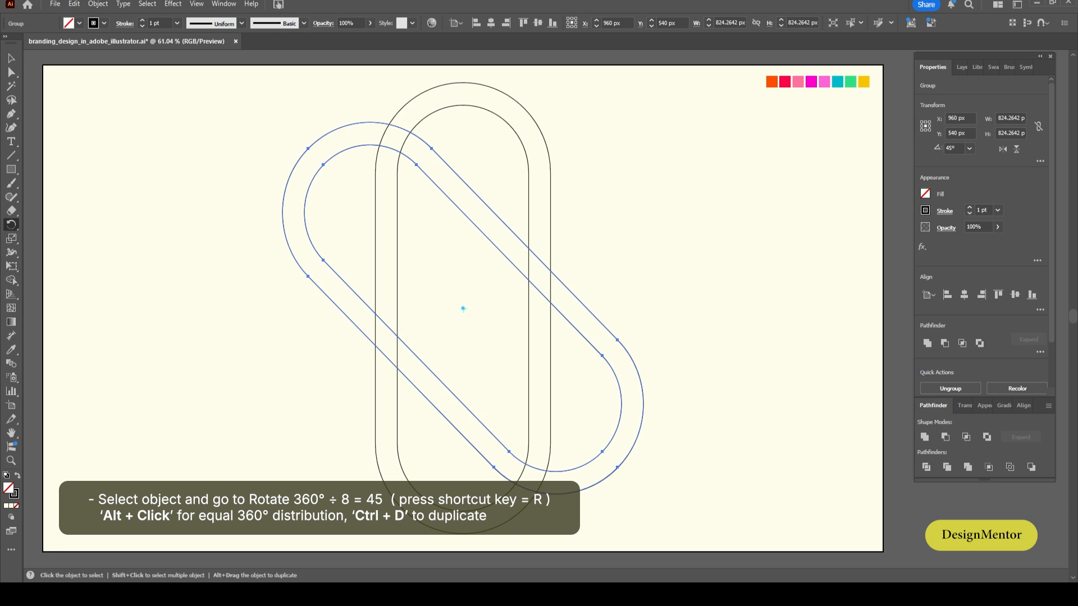
pyautogui.hotkey('ctrl', 'd')
pyautogui.hotkey('ctrl', 'd')
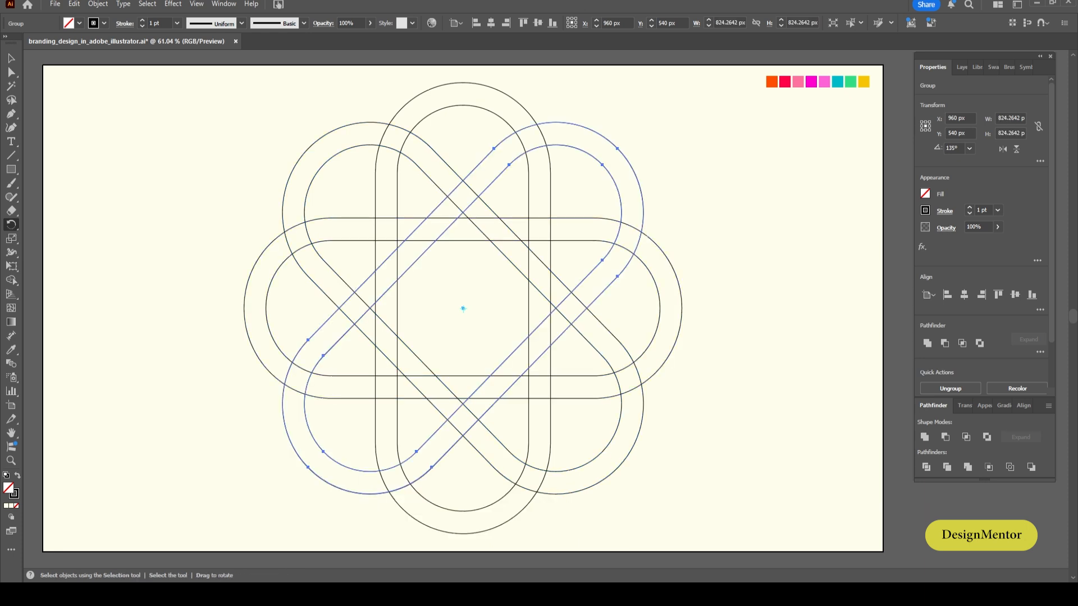
pyautogui.press('v')
pyautogui.hotkey('ctrl', 'shift', 'a')
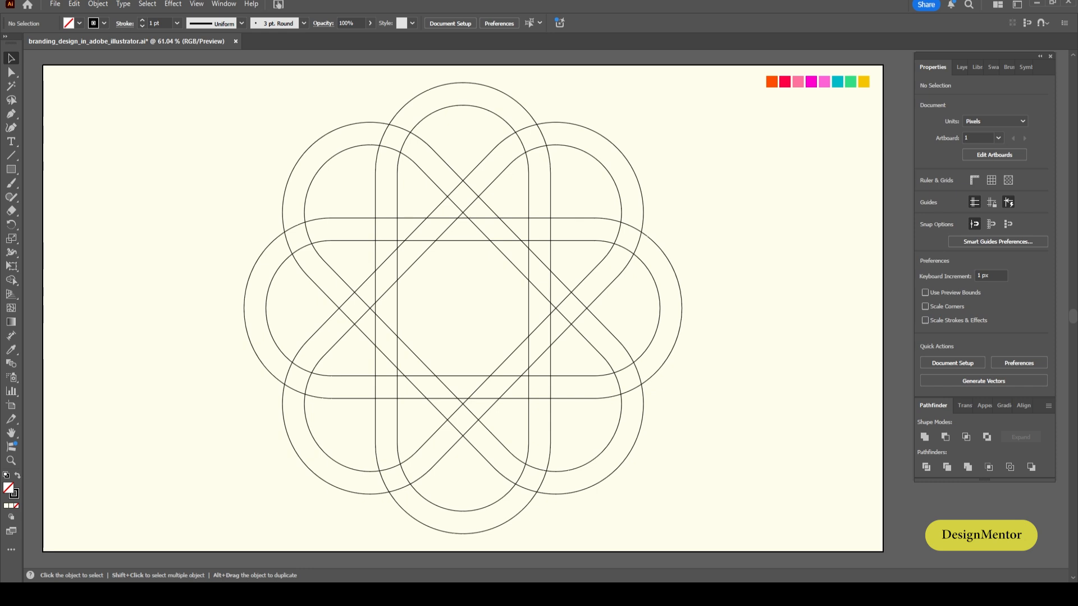
# Select all four pill groups and use Shape Builder to merge the crossing segments into eight overlapping ribbon bands around the center.
pyautogui.moveTo(275, 103); pyautogui.dragTo(688, 489)
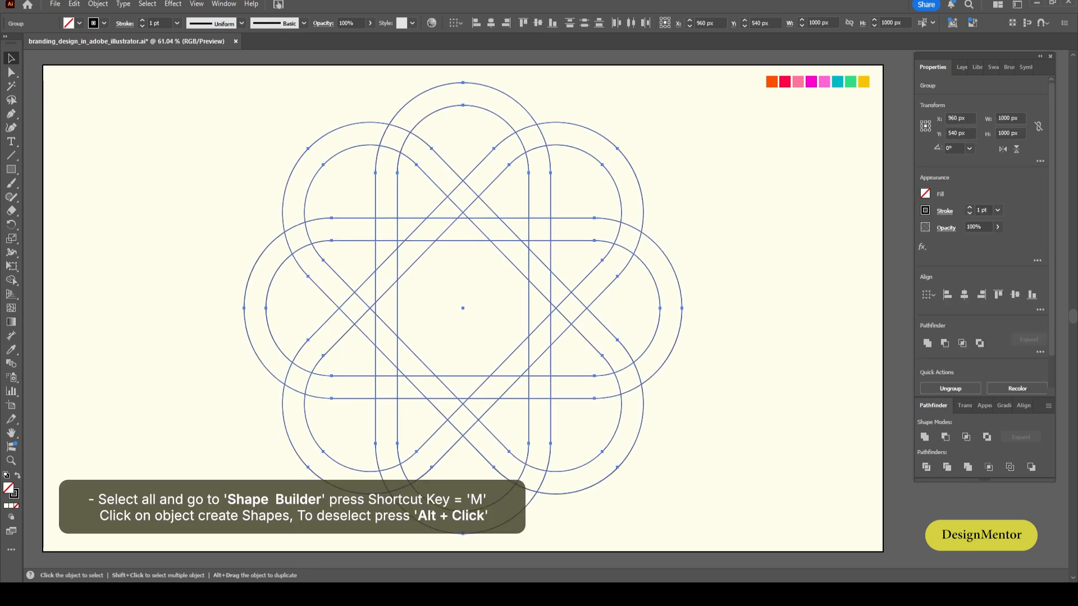
pyautogui.click(11, 280)
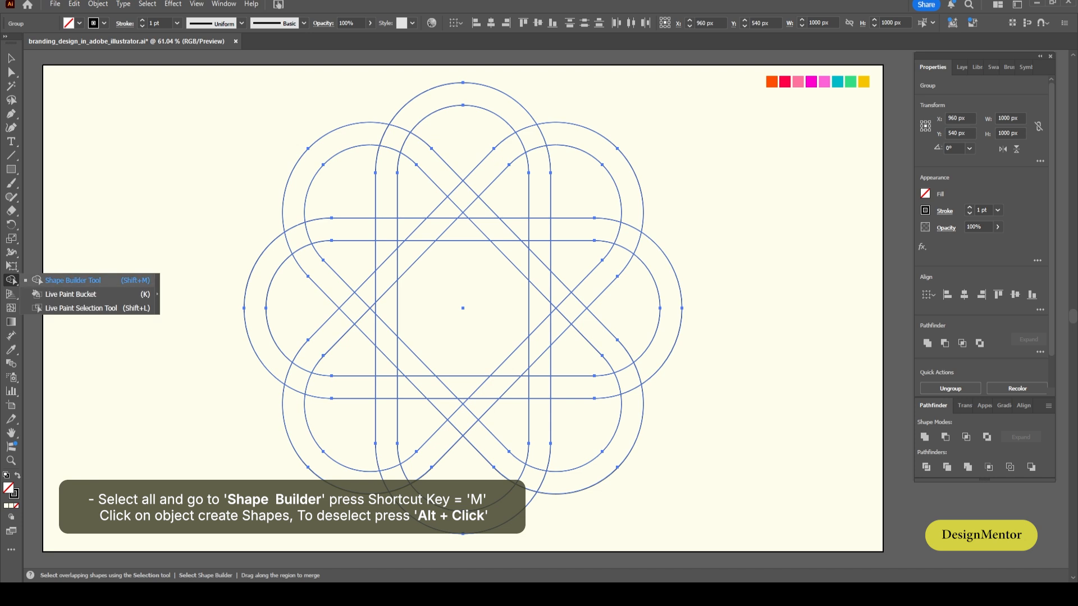
pyautogui.click(73, 280)
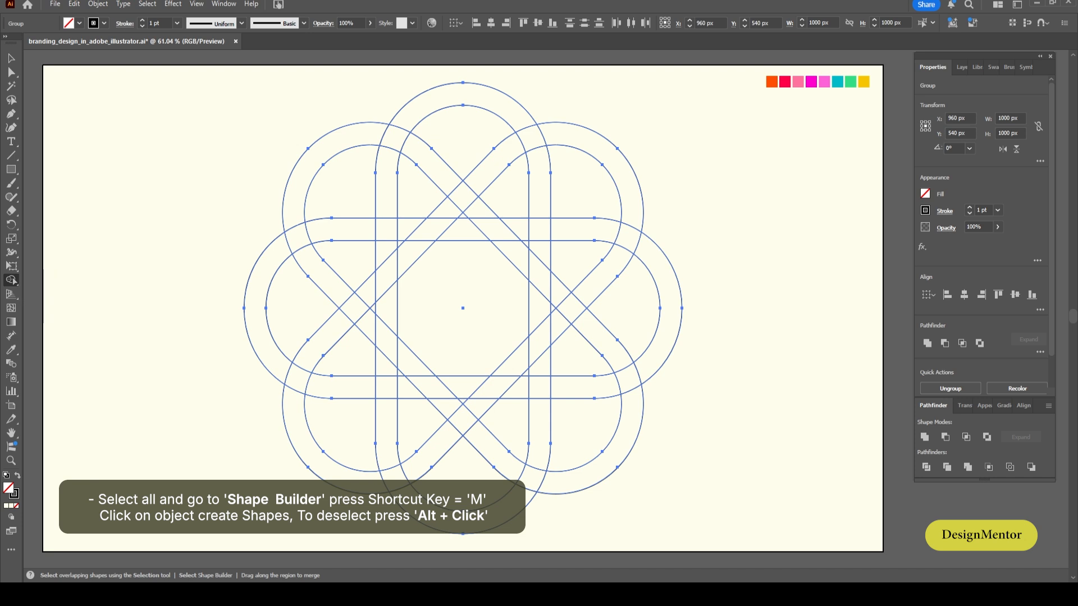
pyautogui.moveTo(386, 314)
pyautogui.mouseDown()
pyautogui.moveTo(401, 119)
pyautogui.moveTo(399, 128)
pyautogui.mouseUp()
pyautogui.moveTo(415, 259)
pyautogui.mouseDown()
pyautogui.moveTo(464, 193)
pyautogui.moveTo(524, 144)
pyautogui.moveTo(632, 215)
pyautogui.mouseUp()
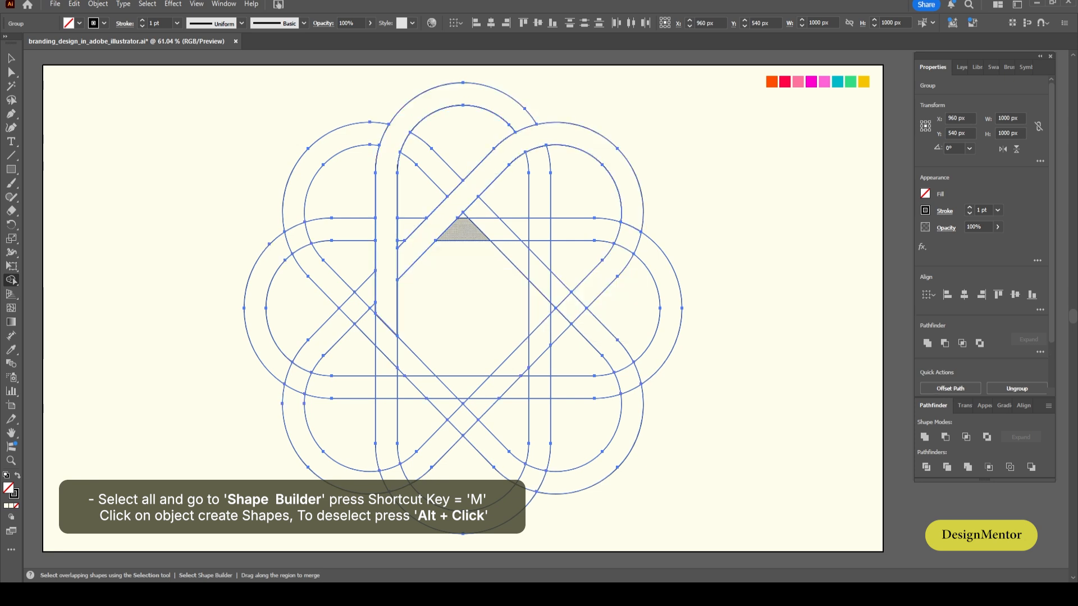
pyautogui.moveTo(461, 230)
pyautogui.mouseDown()
pyautogui.moveTo(621, 241)
pyautogui.moveTo(665, 340)
pyautogui.mouseUp()
pyautogui.moveTo(507, 247)
pyautogui.mouseDown()
pyautogui.moveTo(612, 353)
pyautogui.moveTo(549, 481)
pyautogui.mouseUp()
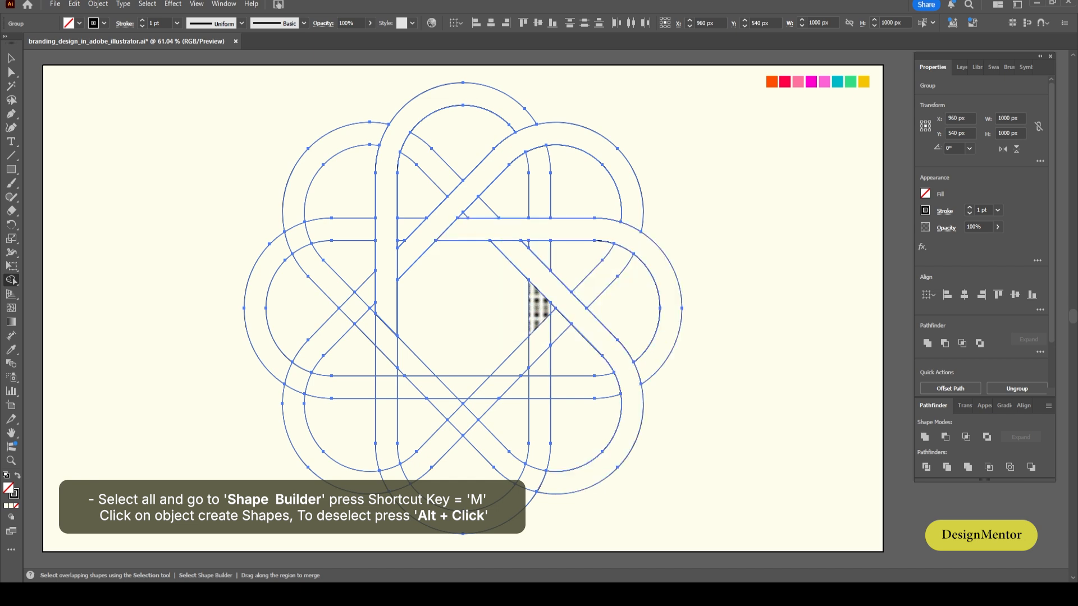
pyautogui.moveTo(539, 297)
pyautogui.mouseDown()
pyautogui.moveTo(538, 463)
pyautogui.moveTo(505, 505)
pyautogui.mouseUp()
pyautogui.moveTo(519, 380)
pyautogui.mouseDown()
pyautogui.moveTo(484, 387)
pyautogui.moveTo(411, 467)
pyautogui.moveTo(289, 390)
pyautogui.mouseUp()
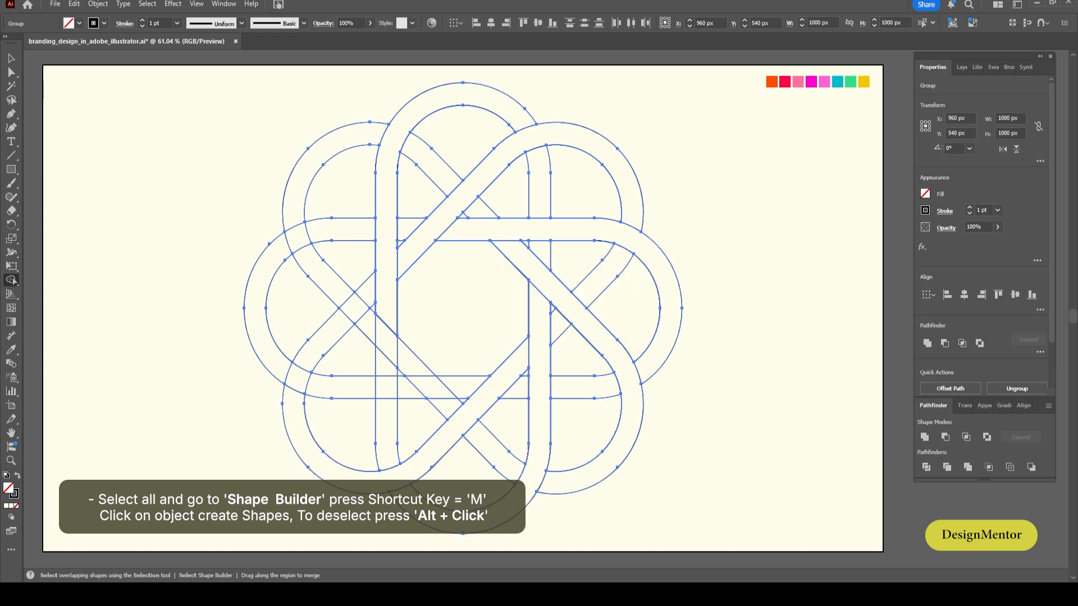
pyautogui.moveTo(477, 386)
pyautogui.mouseDown()
pyautogui.moveTo(301, 379)
pyautogui.moveTo(257, 258)
pyautogui.mouseUp()
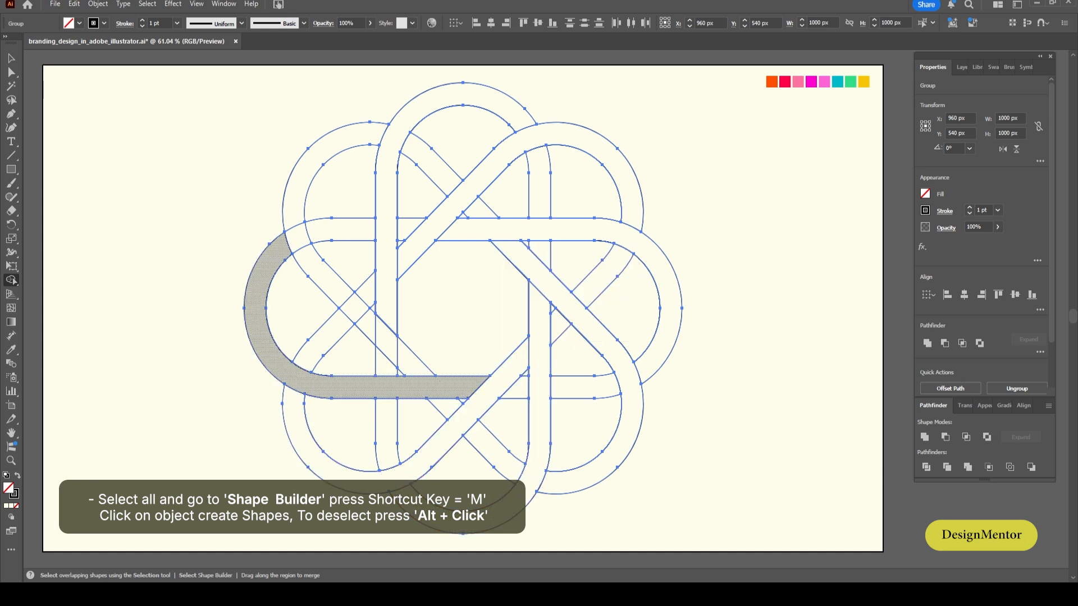
pyautogui.moveTo(369, 330)
pyautogui.mouseDown()
pyautogui.moveTo(306, 260)
pyautogui.moveTo(298, 185)
pyautogui.mouseUp()
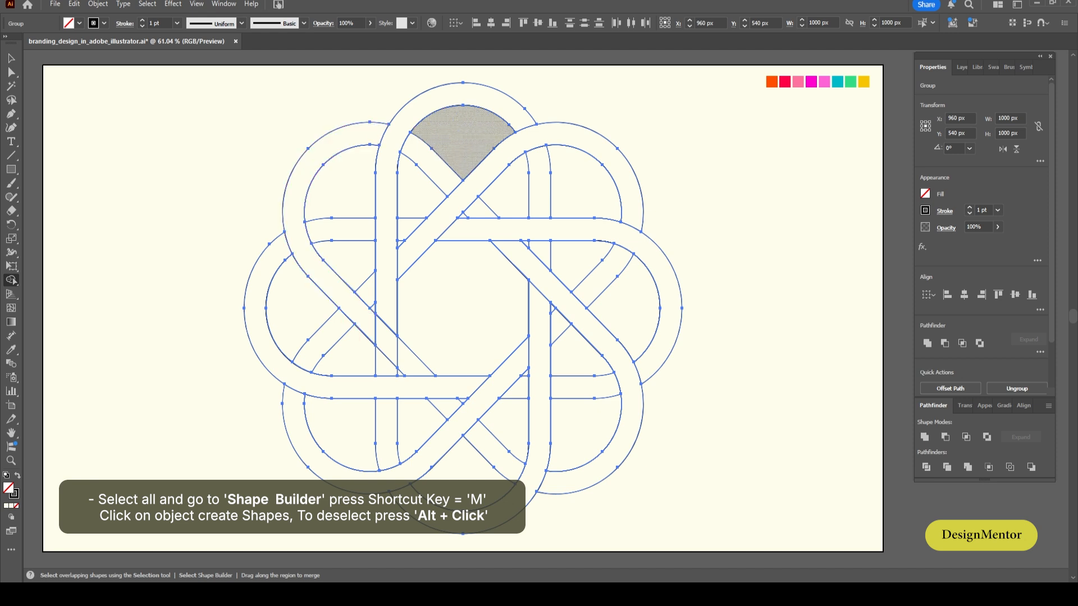
# Merge the fragments inside each of the eight petals with Shape Builder, and join the leftover end piece to the upper-left band.
pyautogui.moveTo(473, 130); pyautogui.dragTo(399, 244)
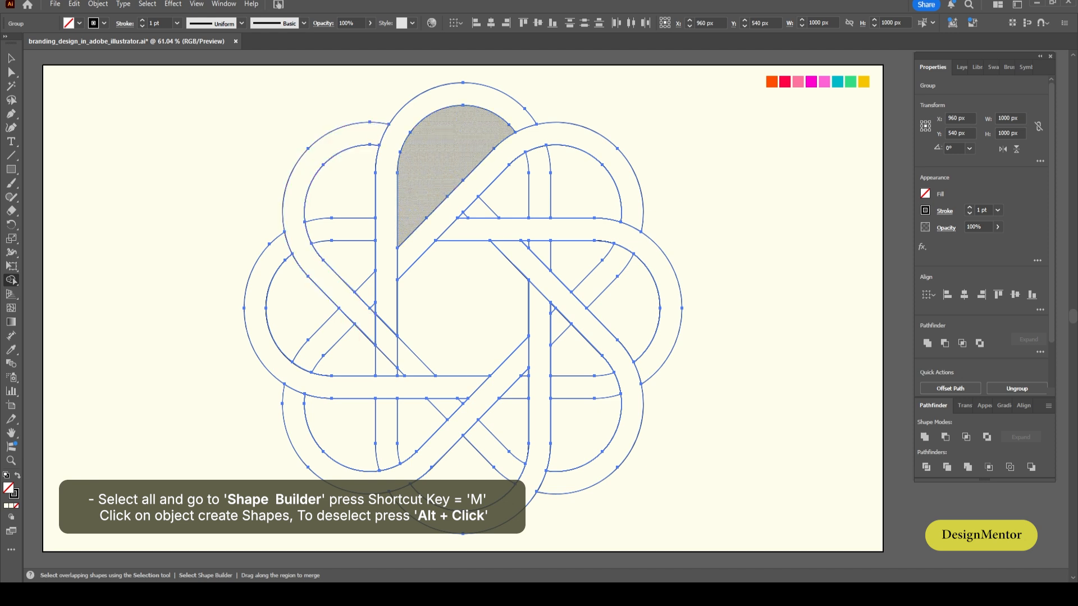
pyautogui.moveTo(587, 190); pyautogui.dragTo(463, 215)
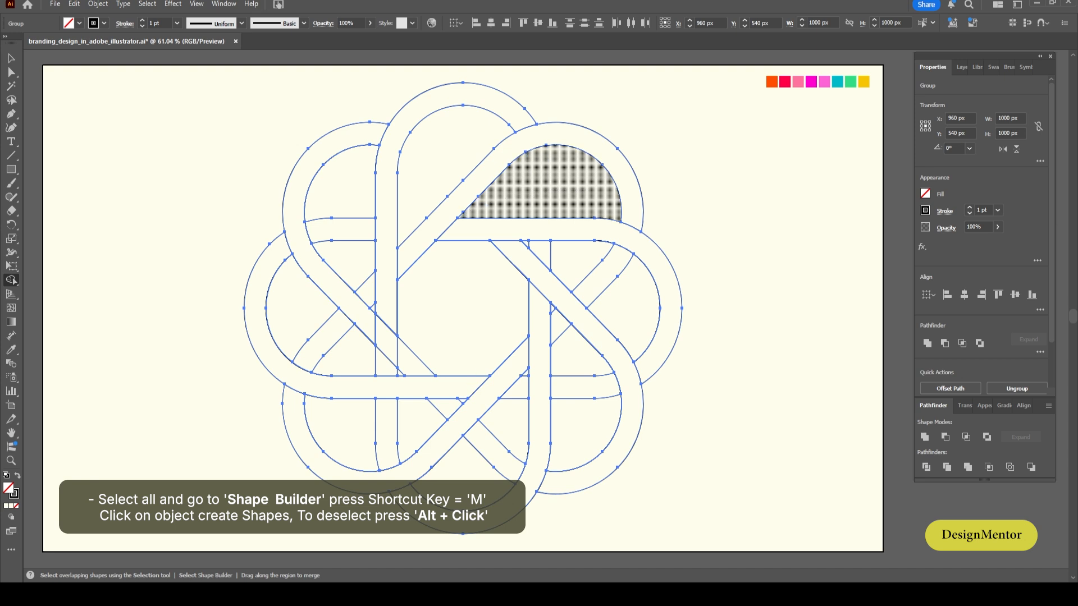
pyautogui.moveTo(631, 320); pyautogui.dragTo(529, 245)
pyautogui.moveTo(595, 454)
pyautogui.mouseDown()
pyautogui.moveTo(561, 393)
pyautogui.moveTo(553, 307)
pyautogui.mouseUp()
pyautogui.moveTo(469, 474); pyautogui.dragTo(525, 372)
pyautogui.moveTo(337, 417)
pyautogui.mouseDown()
pyautogui.moveTo(399, 420)
pyautogui.moveTo(464, 400)
pyautogui.mouseUp()
pyautogui.moveTo(302, 293)
pyautogui.mouseDown()
pyautogui.moveTo(327, 332)
pyautogui.moveTo(401, 374)
pyautogui.mouseUp()
pyautogui.moveTo(320, 230)
pyautogui.mouseDown()
pyautogui.moveTo(359, 231)
pyautogui.moveTo(343, 180)
pyautogui.moveTo(374, 308)
pyautogui.mouseUp()
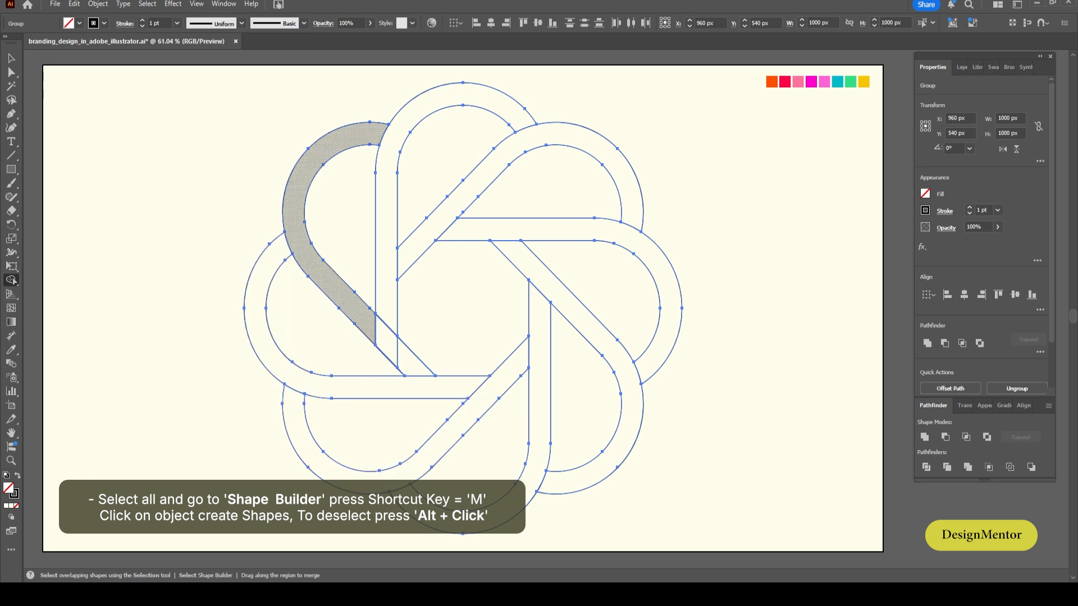
pyautogui.moveTo(410, 364); pyautogui.dragTo(363, 318)
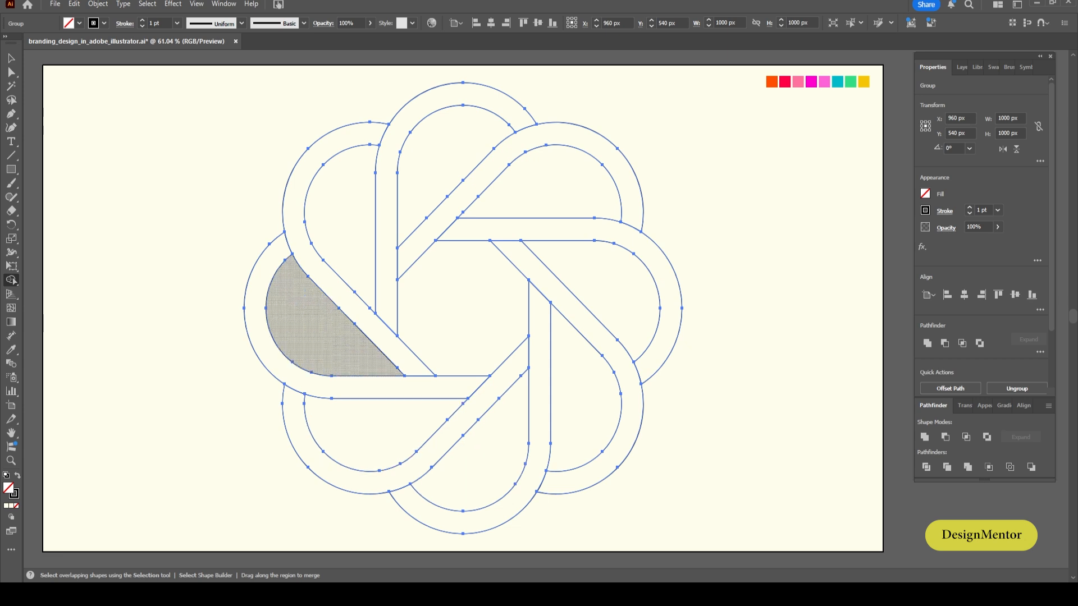
pyautogui.press('v')
pyautogui.click(463, 308)
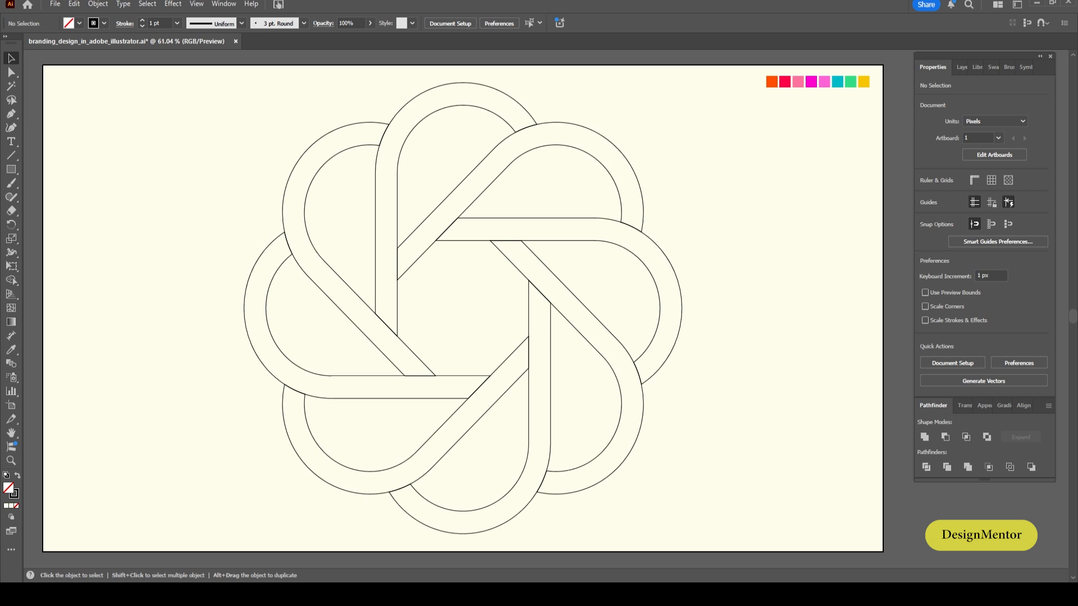
# Ungroup the merged flower artwork into separate paths.
pyautogui.click(432, 88)
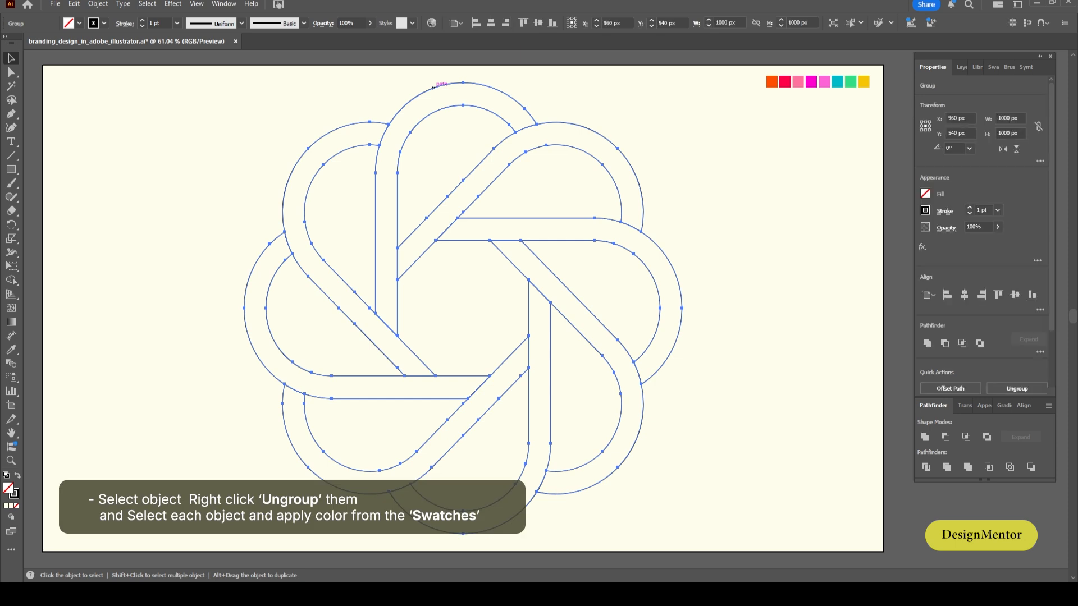
pyautogui.rightClick(432, 88)
pyautogui.click(467, 262)
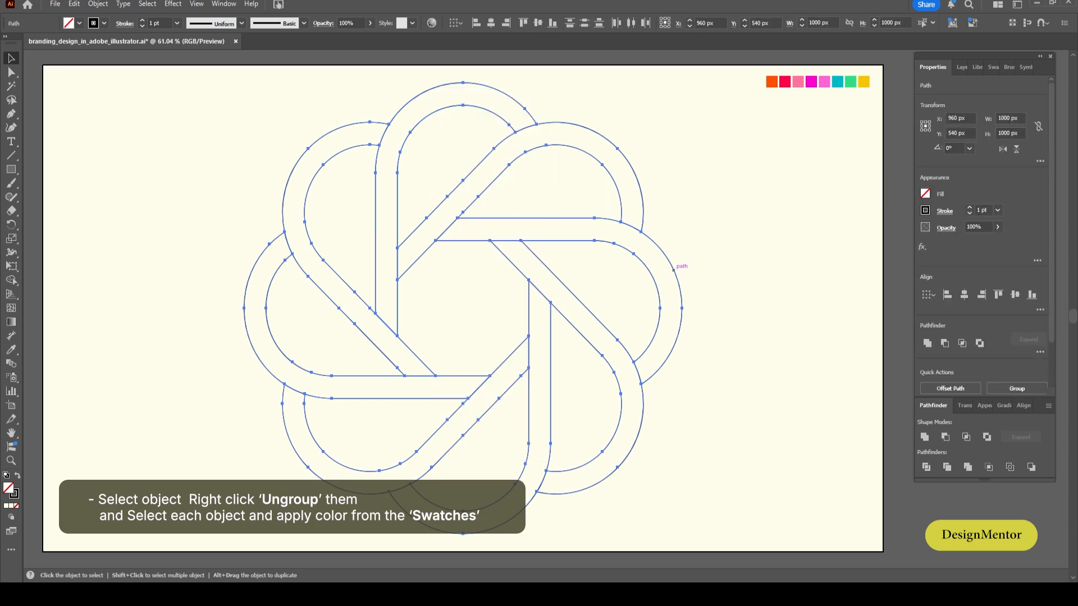
pyautogui.hotkey('ctrl', 'shift', 'a')
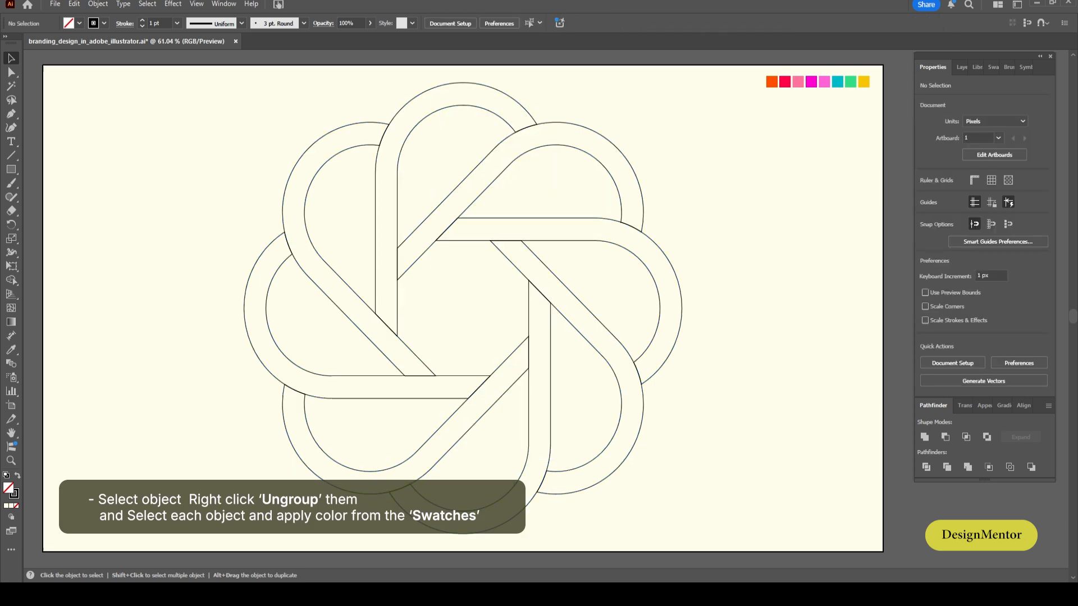
# Color the topmost ribbon band with the orange sampled from the first palette square.
pyautogui.click(443, 84)
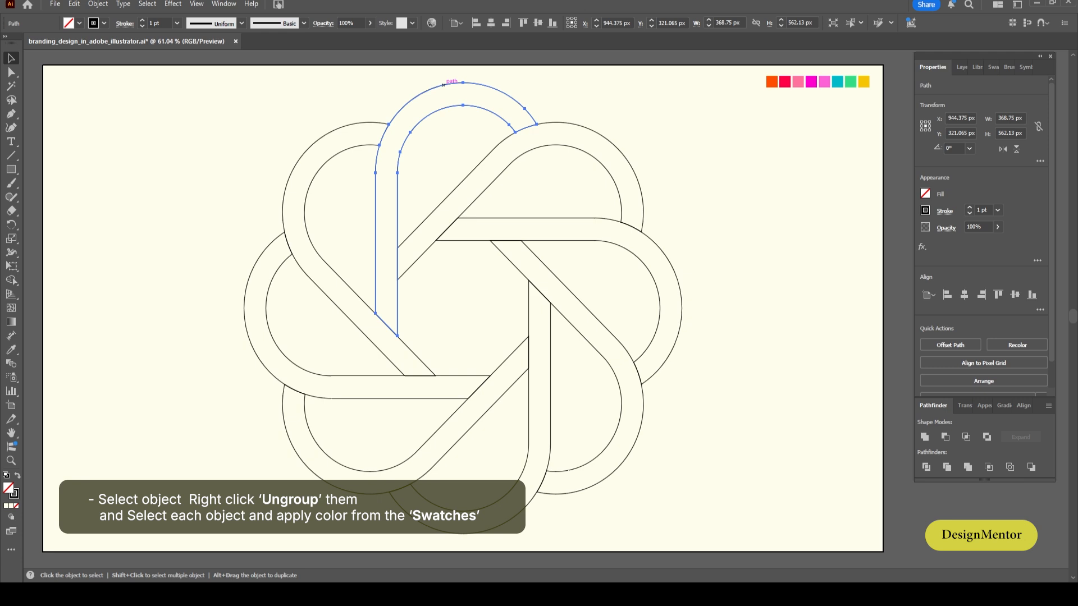
pyautogui.press('i')
pyautogui.click(771, 82)
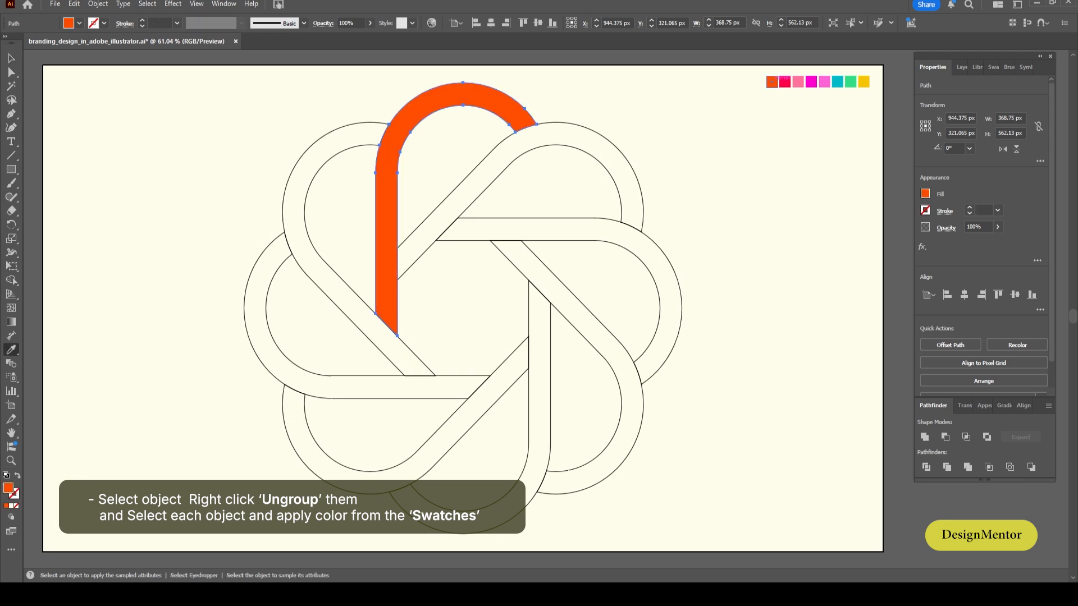
pyautogui.press('v')
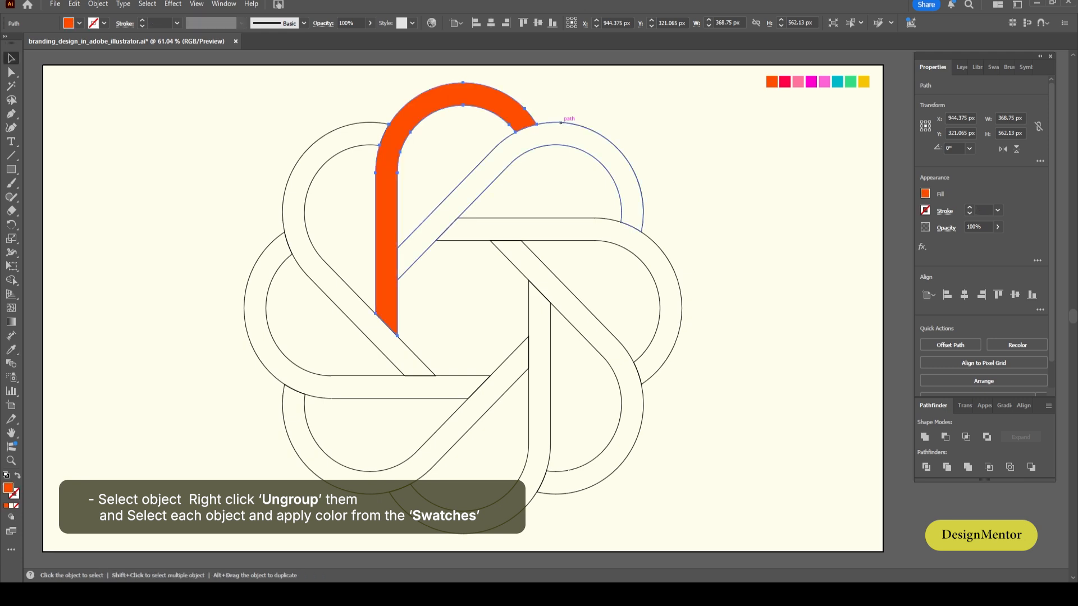
# Color the upper-right ribbon band with the crimson red sampled from the second palette square.
pyautogui.click(560, 121)
pyautogui.press('i')
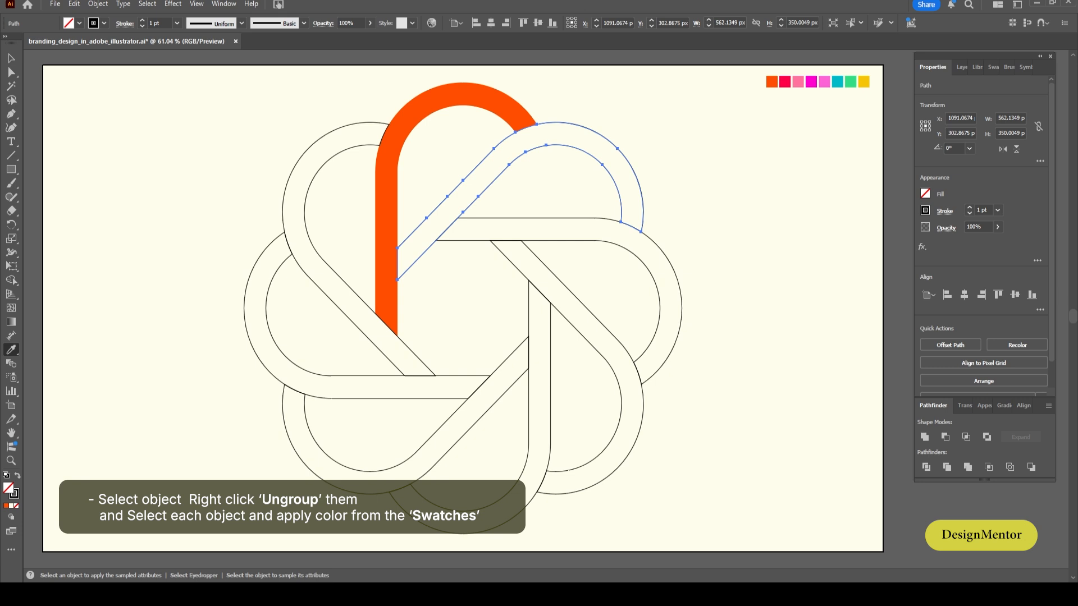
pyautogui.click(785, 82)
pyautogui.press('v')
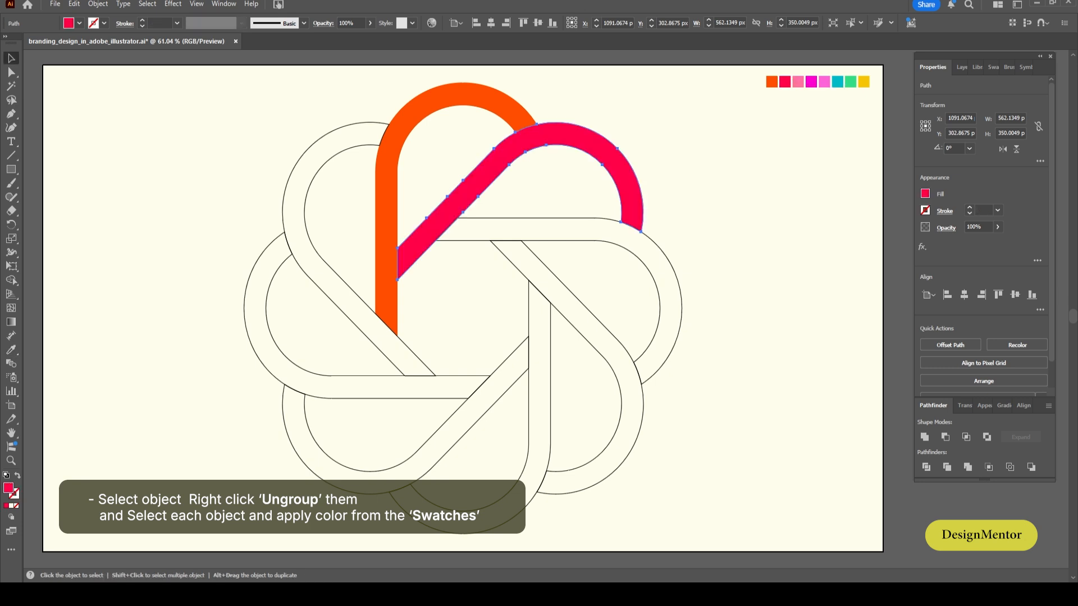
# Color the rightmost ribbon band with the light pink sampled from the third palette square.
pyautogui.click(663, 253)
pyautogui.press('i')
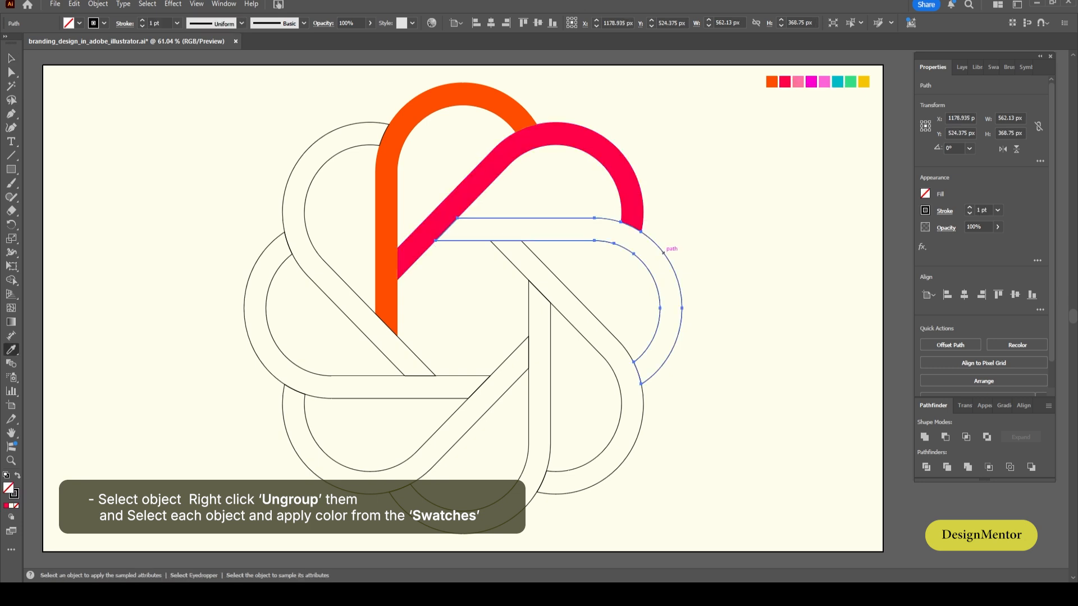
pyautogui.click(798, 82)
pyautogui.press('v')
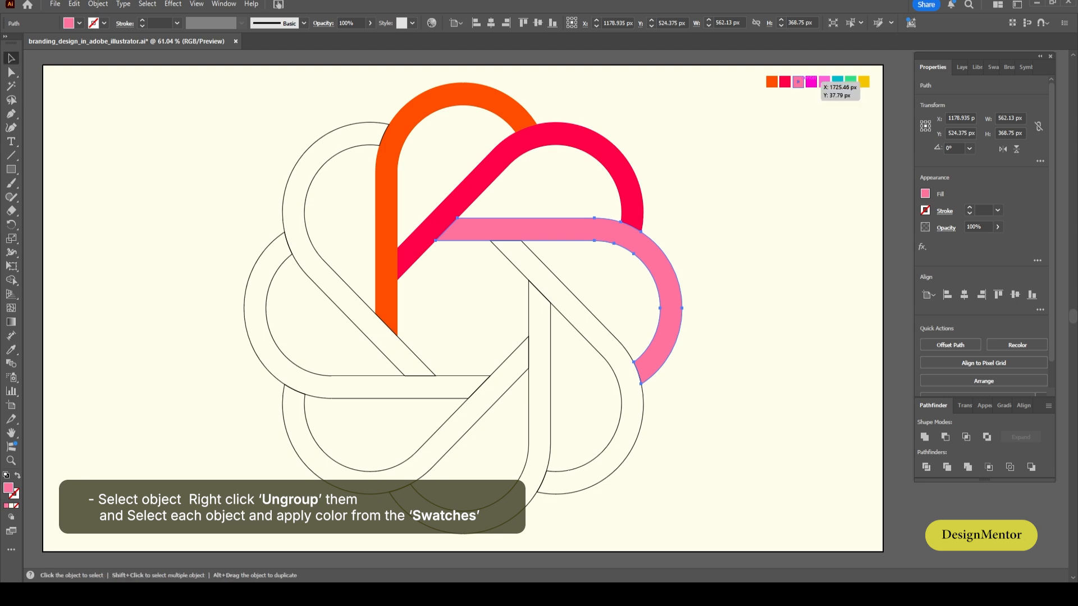
# Color the lower-right ribbon band with the magenta sampled from the fourth palette square.
pyautogui.click(629, 453)
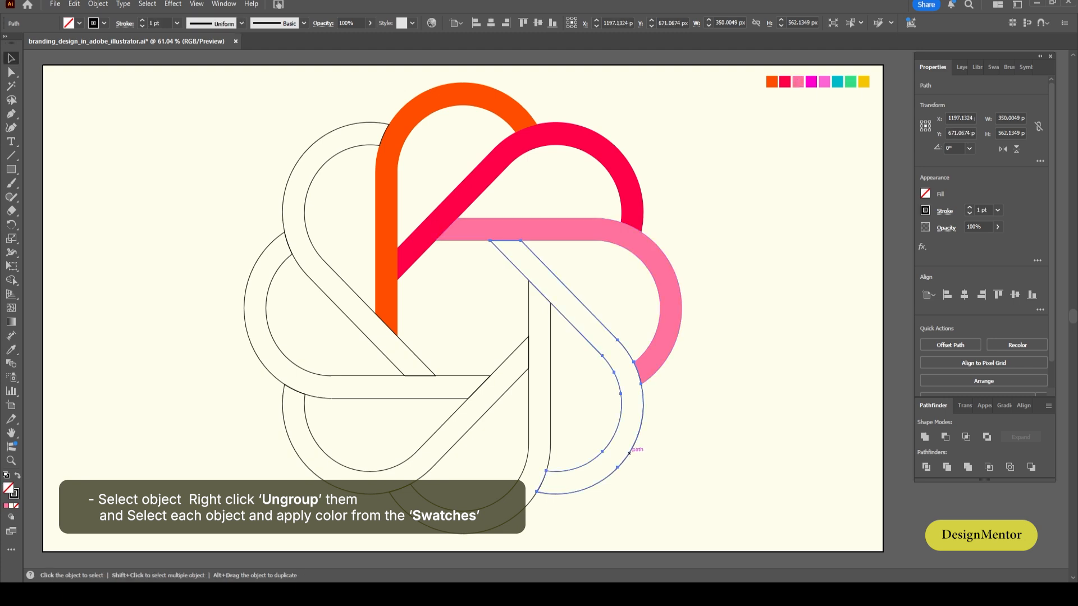
pyautogui.press('i')
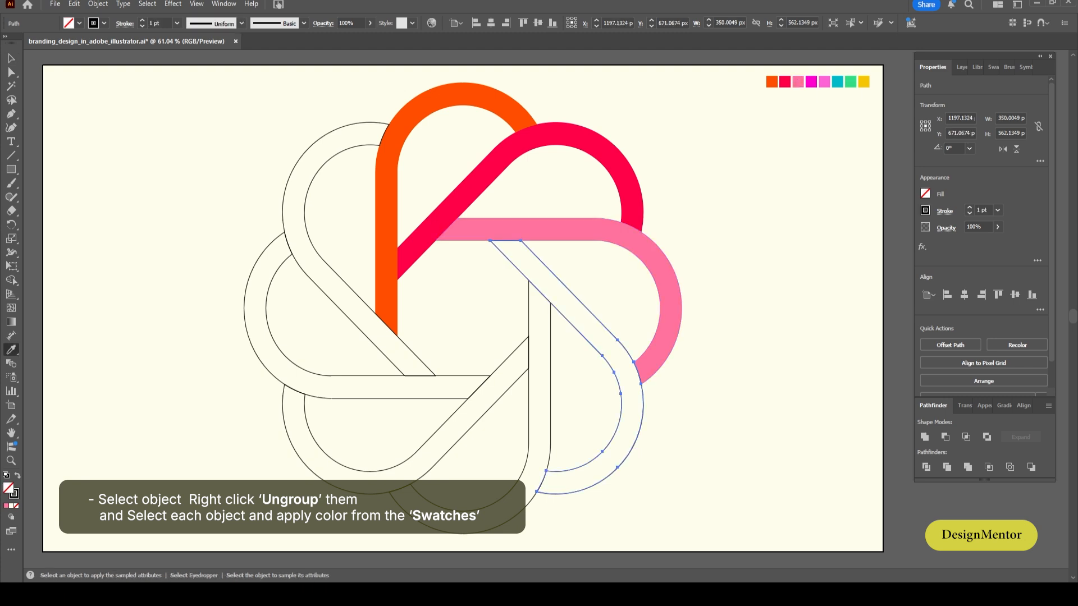
pyautogui.click(811, 82)
pyautogui.press('v')
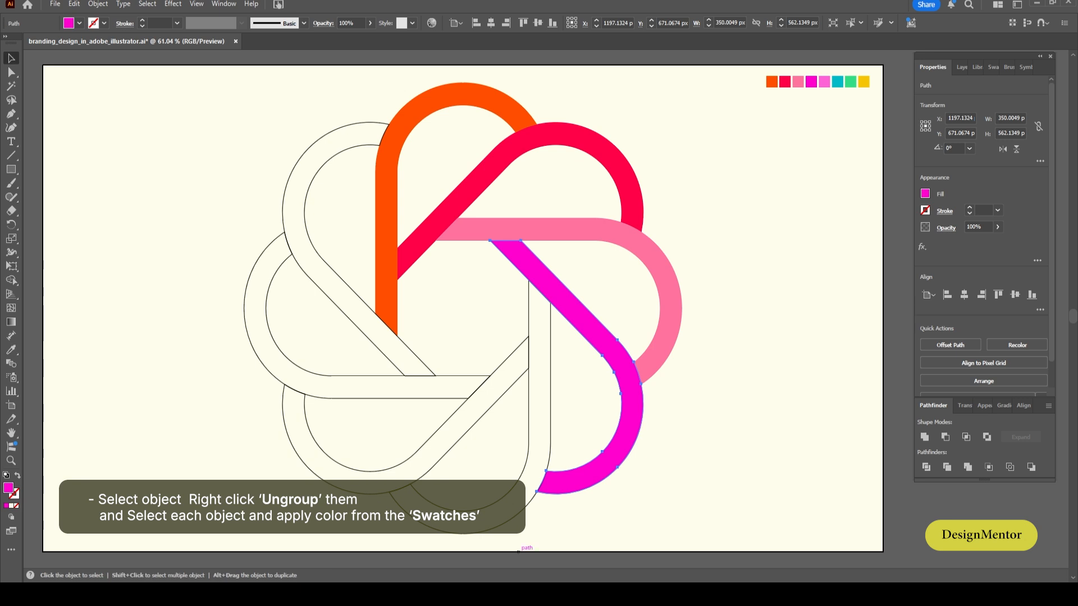
# Color the bottommost ribbon band with the orchid pink sampled from the fifth palette square.
pyautogui.click(507, 519)
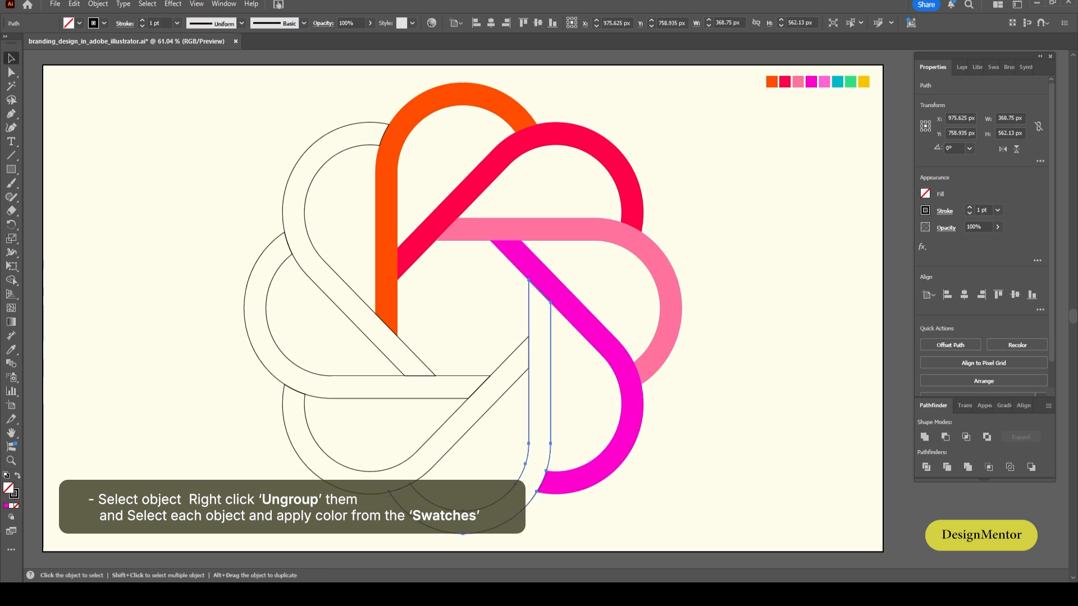
pyautogui.press('i')
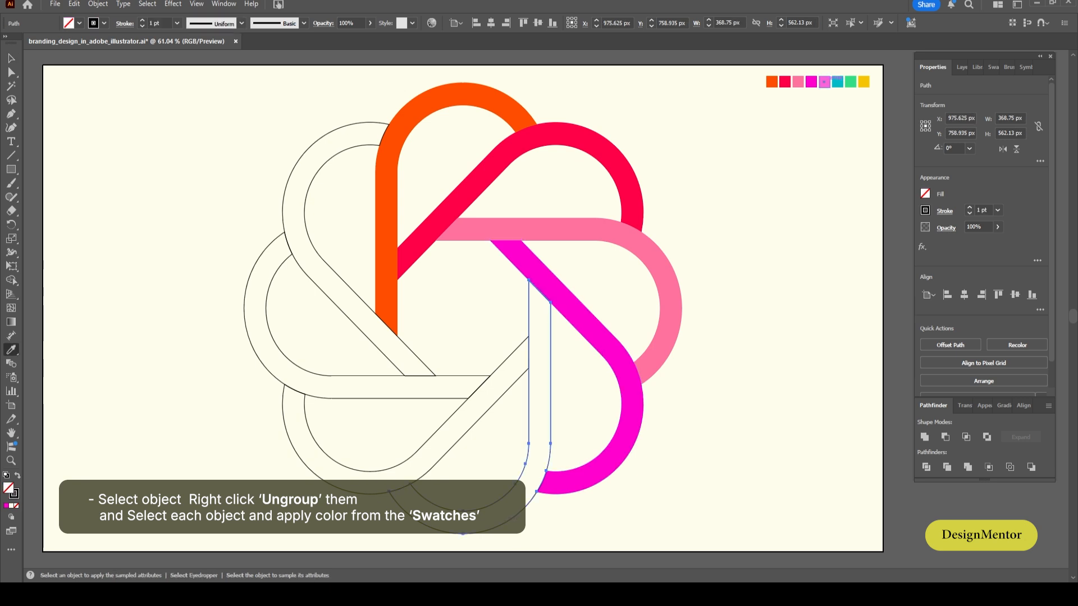
pyautogui.click(823, 82)
pyautogui.press('v')
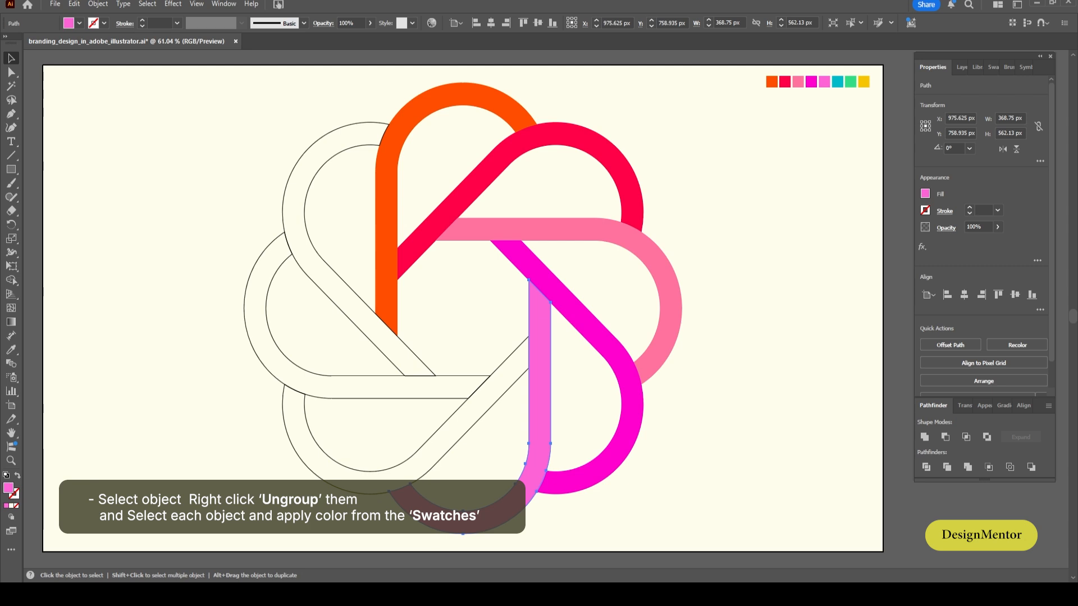
# Color the lower-left ribbon band with the teal sampled from the sixth palette square.
pyautogui.click(375, 487)
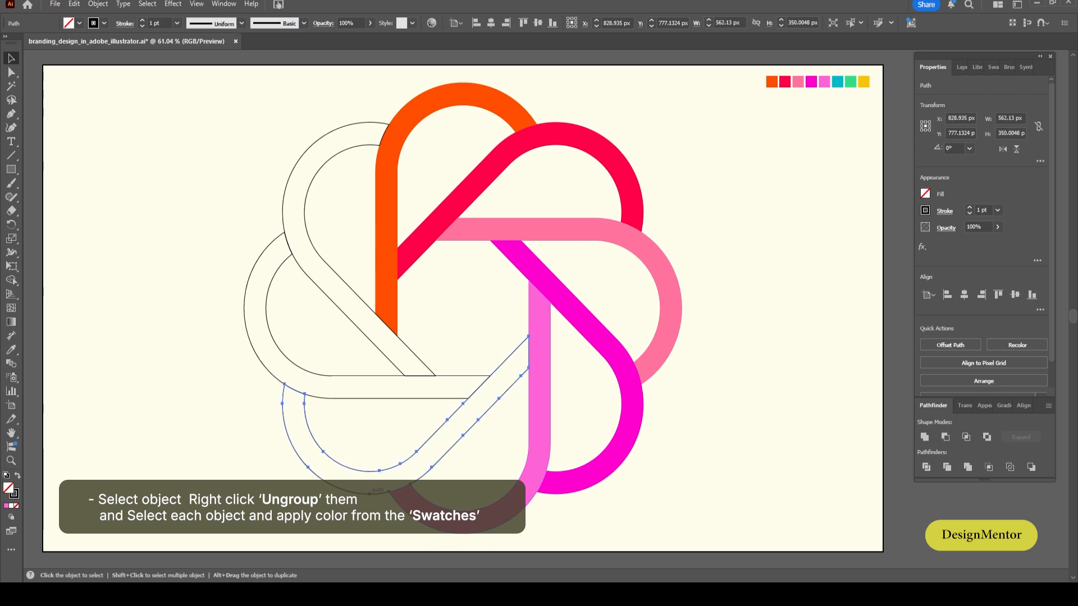
pyautogui.press('i')
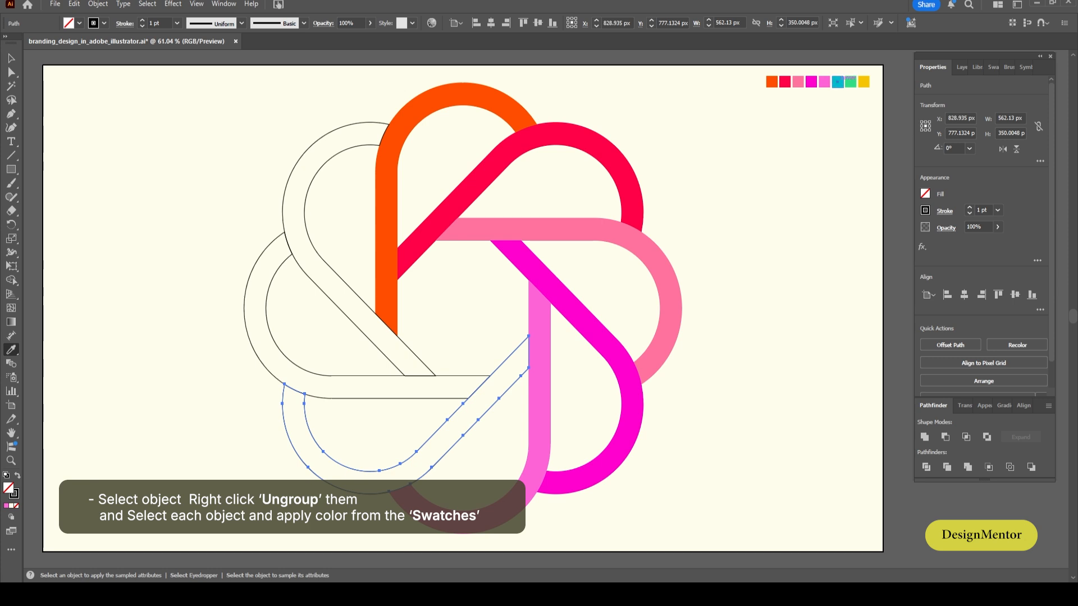
pyautogui.click(837, 82)
pyautogui.press('v')
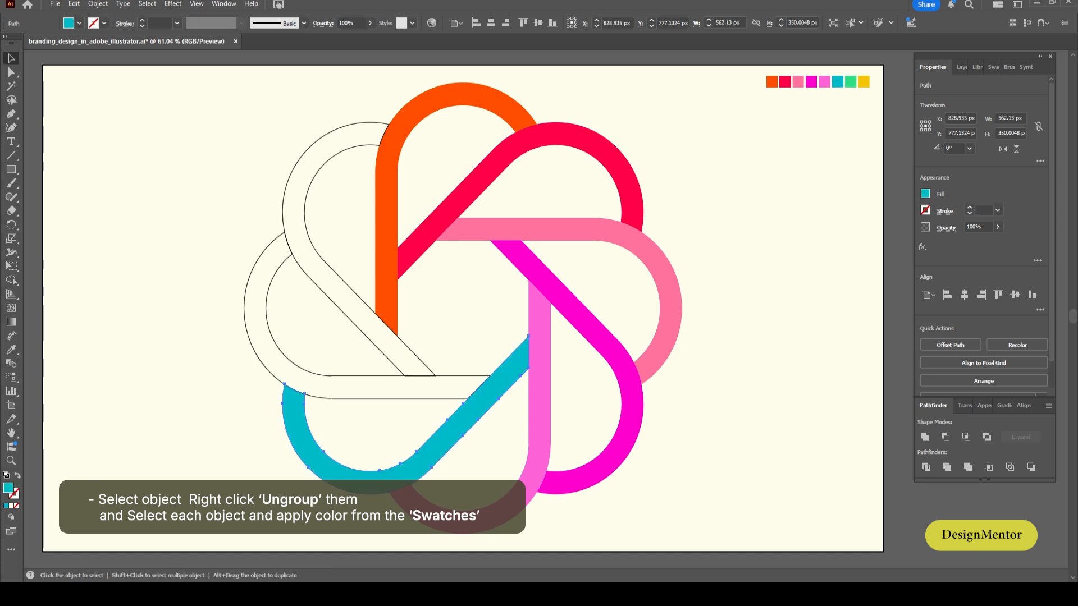
# Color the leftmost ribbon band with the green sampled from the seventh palette square and deselect it.
pyautogui.click(272, 374)
pyautogui.press('i')
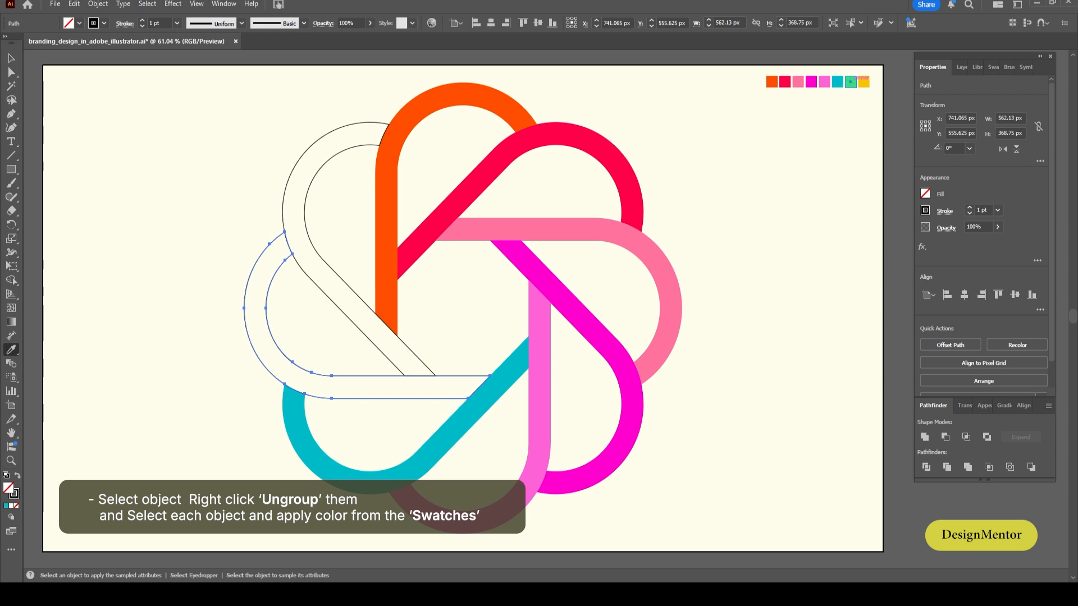
pyautogui.click(850, 82)
pyautogui.press('v')
pyautogui.hotkey('ctrl', 'shift', 'a')
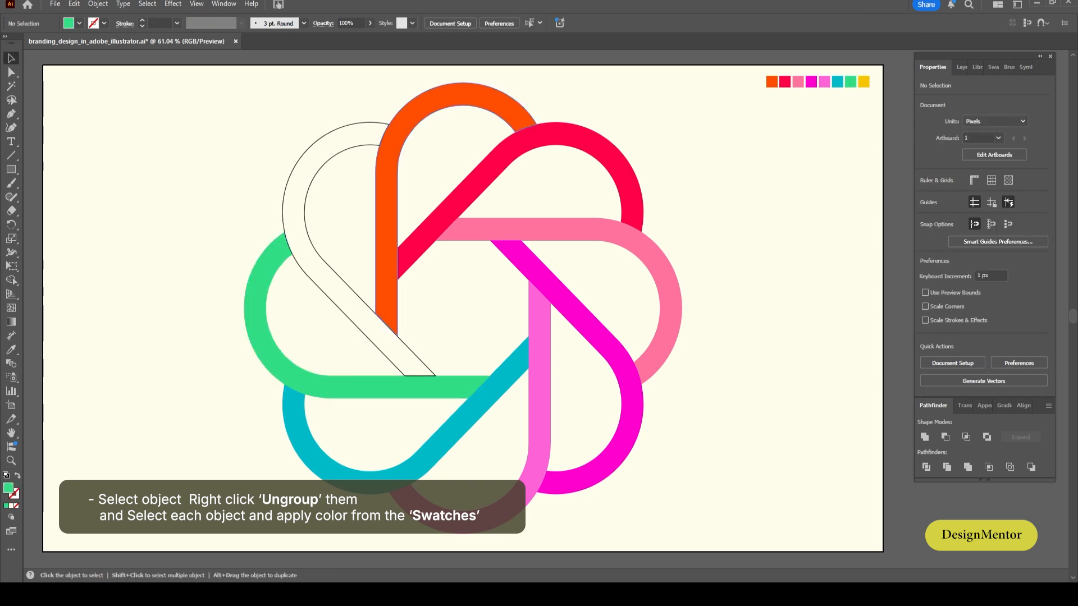
# Color the upper-left ribbon band with the yellow sampled from the eighth palette square and deselect it.
pyautogui.click(327, 295)
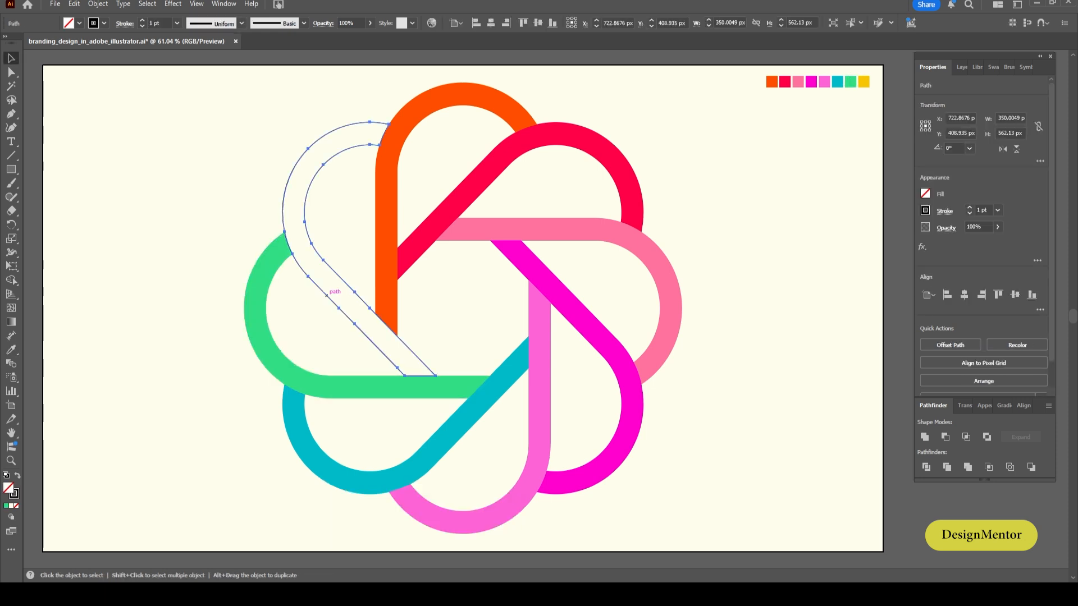
pyautogui.press('i')
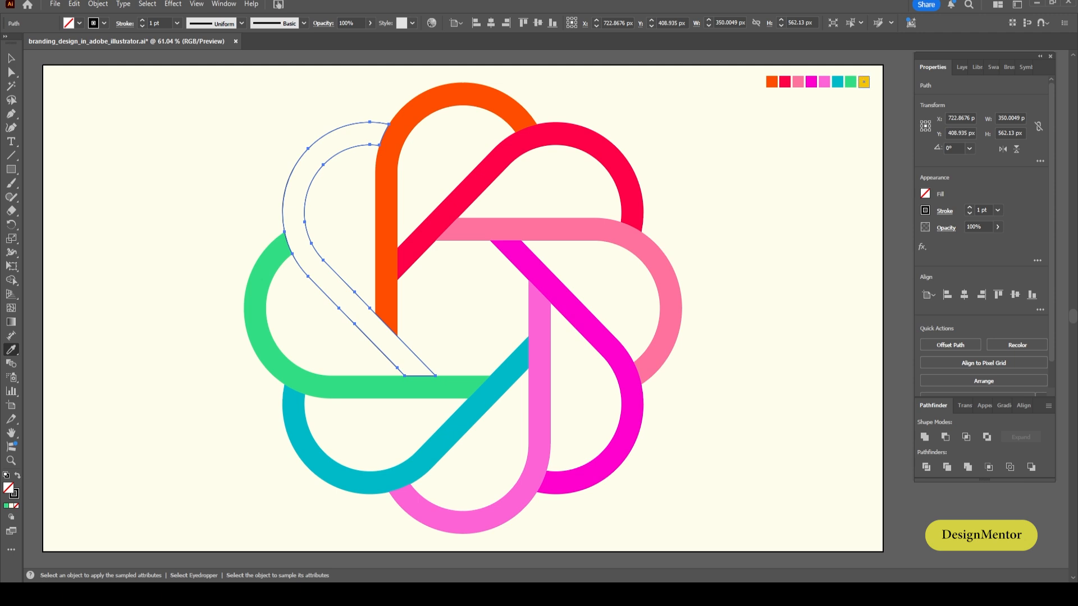
pyautogui.click(863, 78)
pyautogui.press('v')
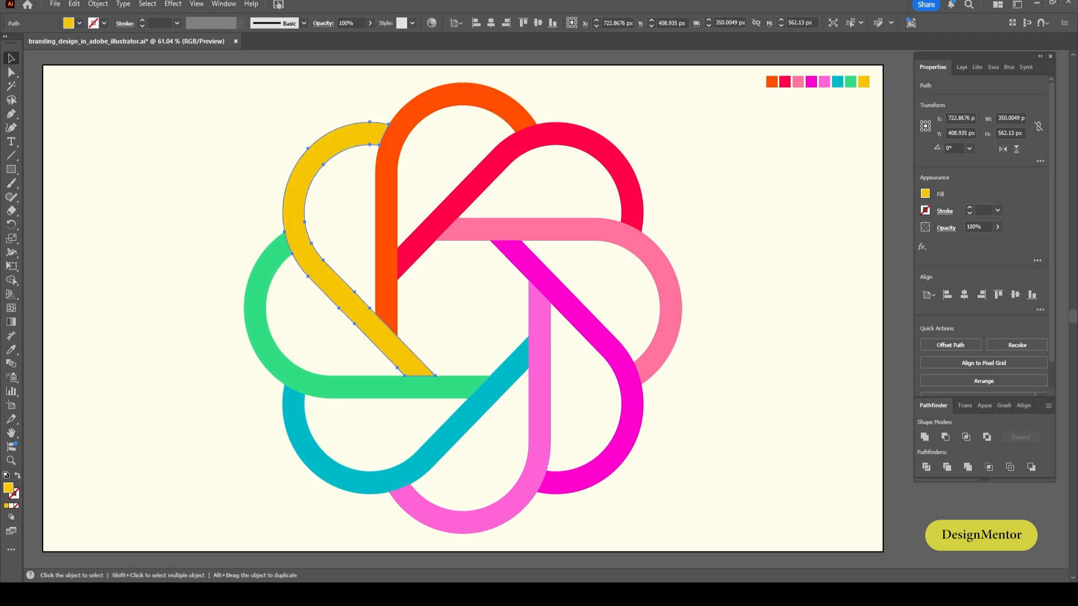
pyautogui.hotkey('ctrl', 'shift', 'a')
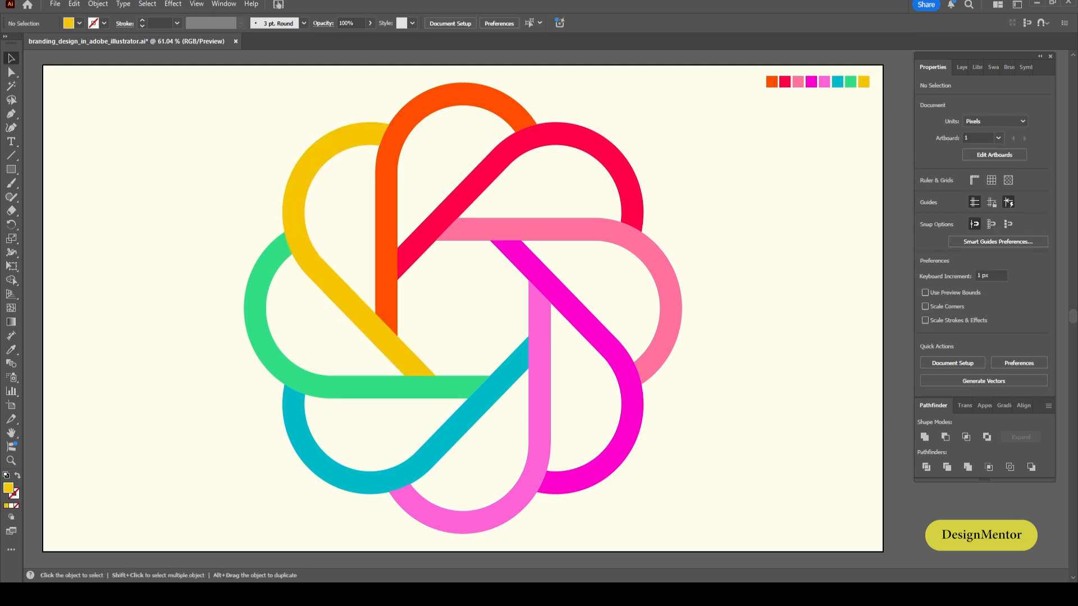